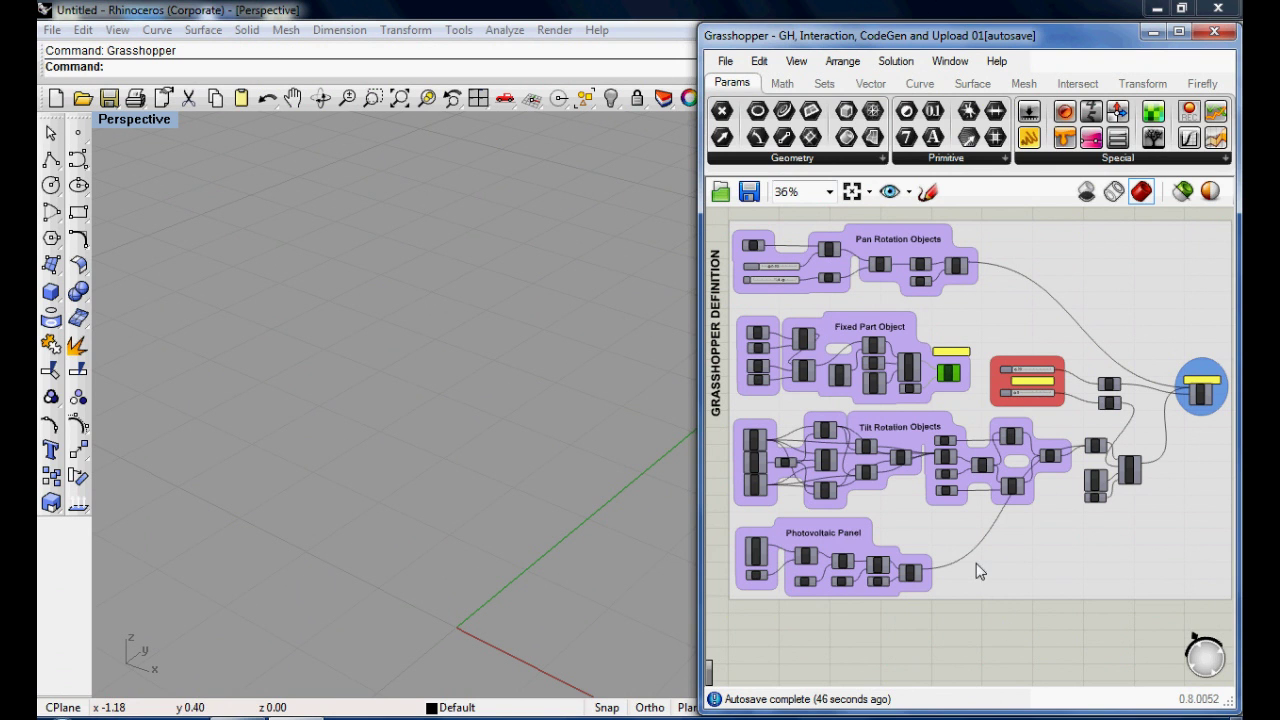
Step: Turn on the preview of the Move component that outputs the Fixed Part geometry
scroll(962, 377, "up", 5)
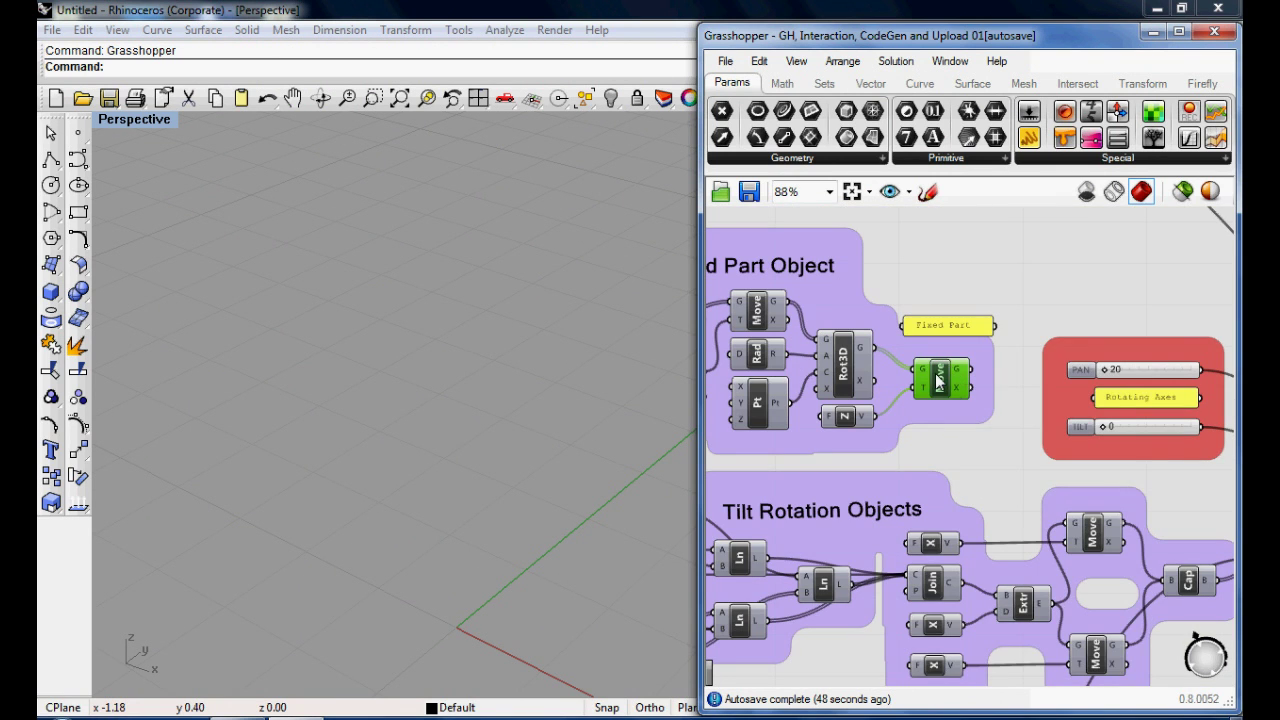
right_click(952, 393)
left_click(1000, 403)
right_click_drag(811, 454, 713, 460)
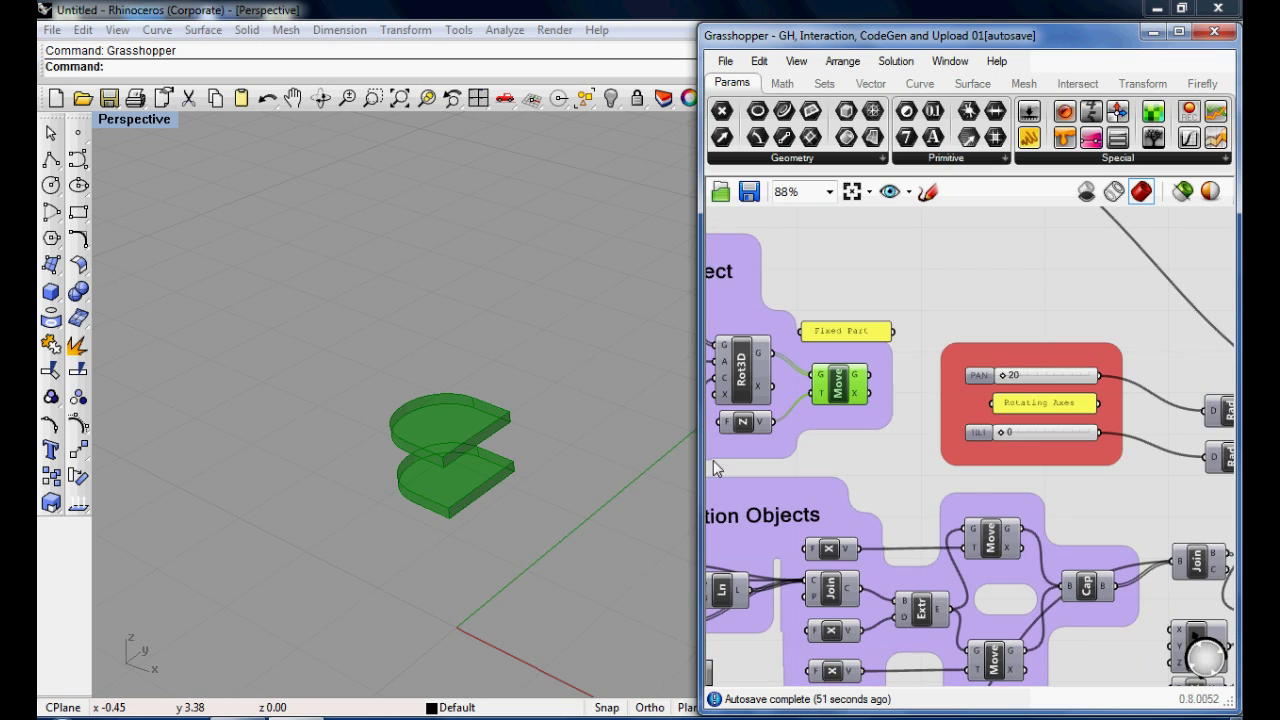
Step: Turn on the preview of the Dual Axis Solar Tracker's Rotate component and clear the selection
right_click_drag(1019, 480, 628, 461)
right_click(1060, 428)
left_click(1038, 374)
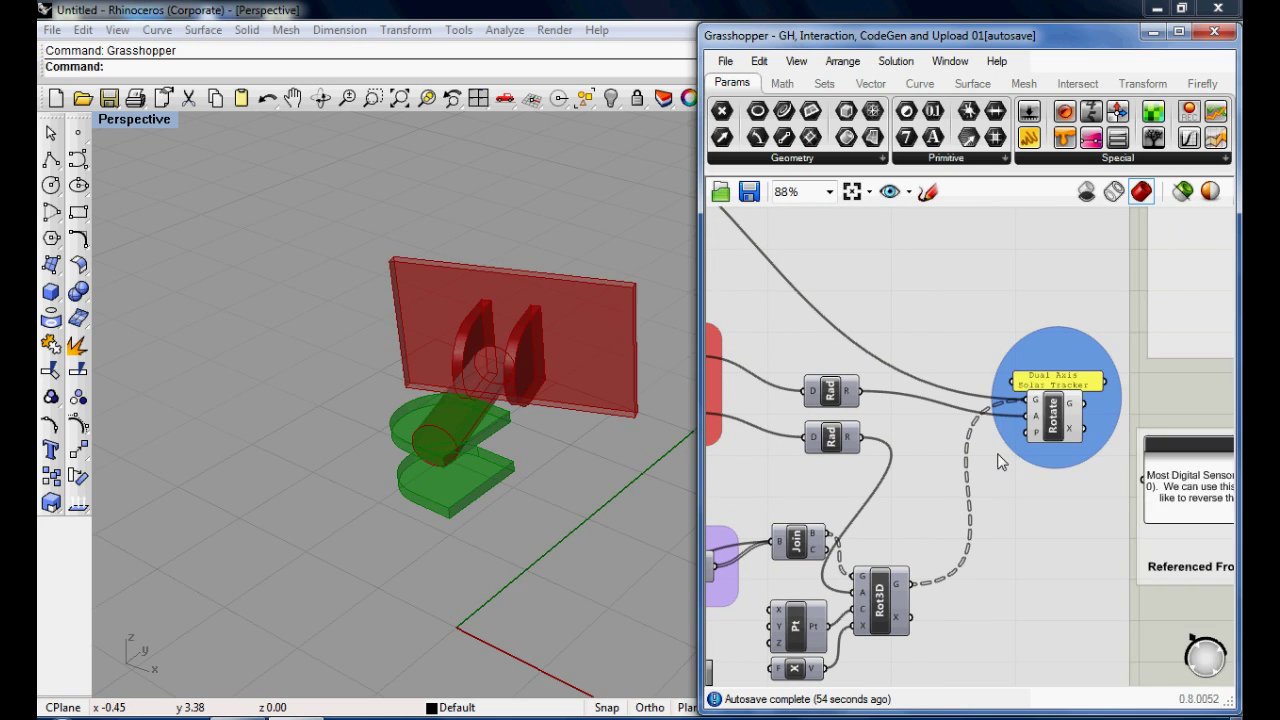
right_click_drag(927, 481, 1110, 336)
left_click(988, 596)
scroll(988, 596, "down", 3)
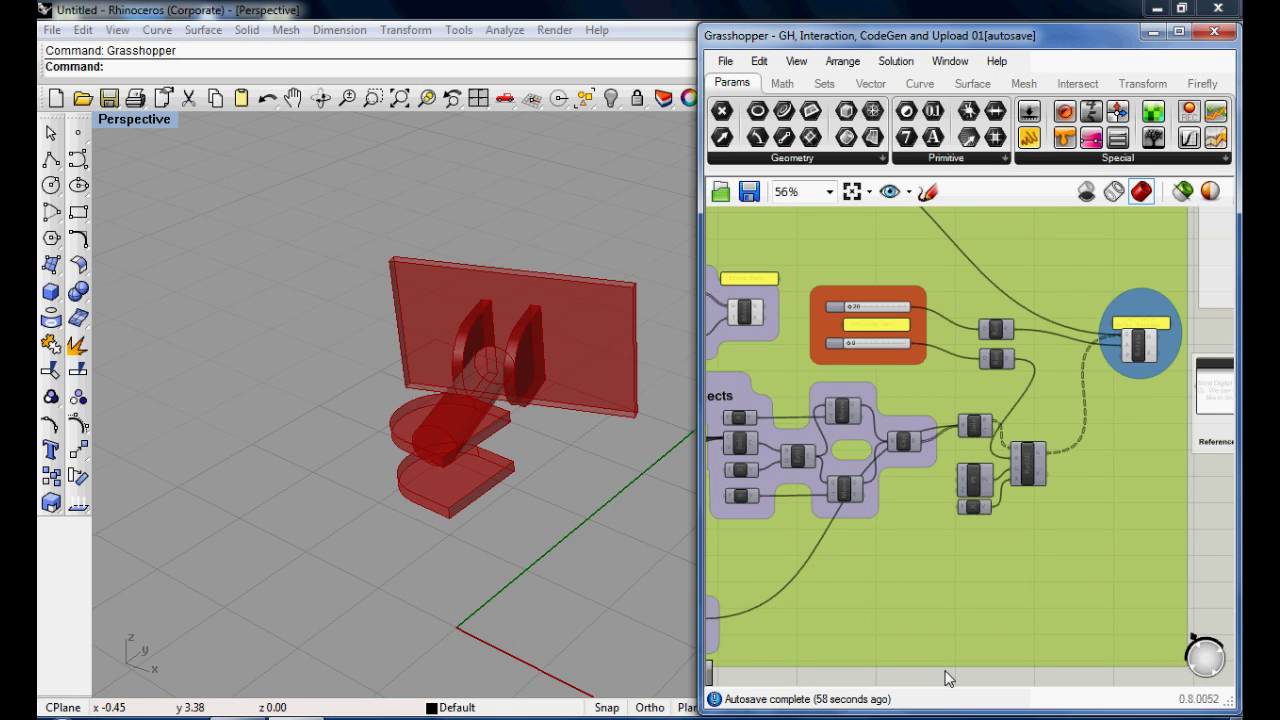
Step: Test the tracker's rotating axes by moving the PAN slider to 83 and the TILT slider to 31
scroll(839, 277, "up", 4)
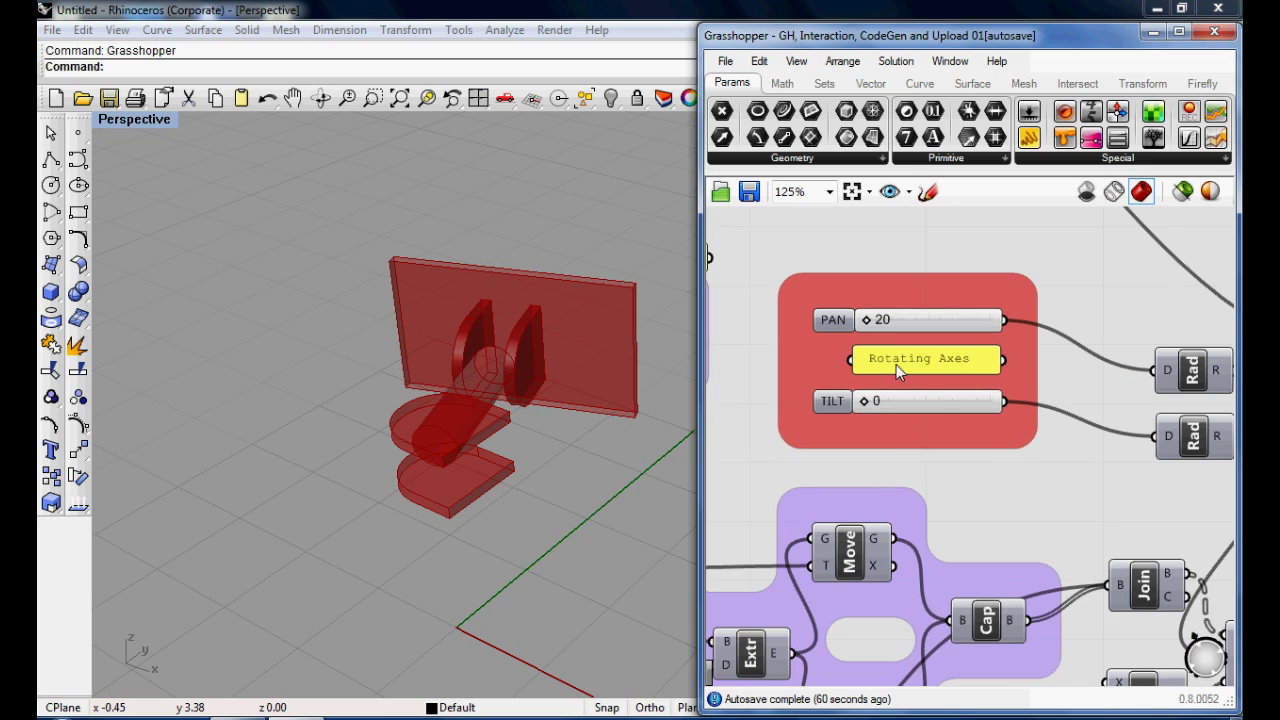
right_click_drag(896, 364, 872, 404)
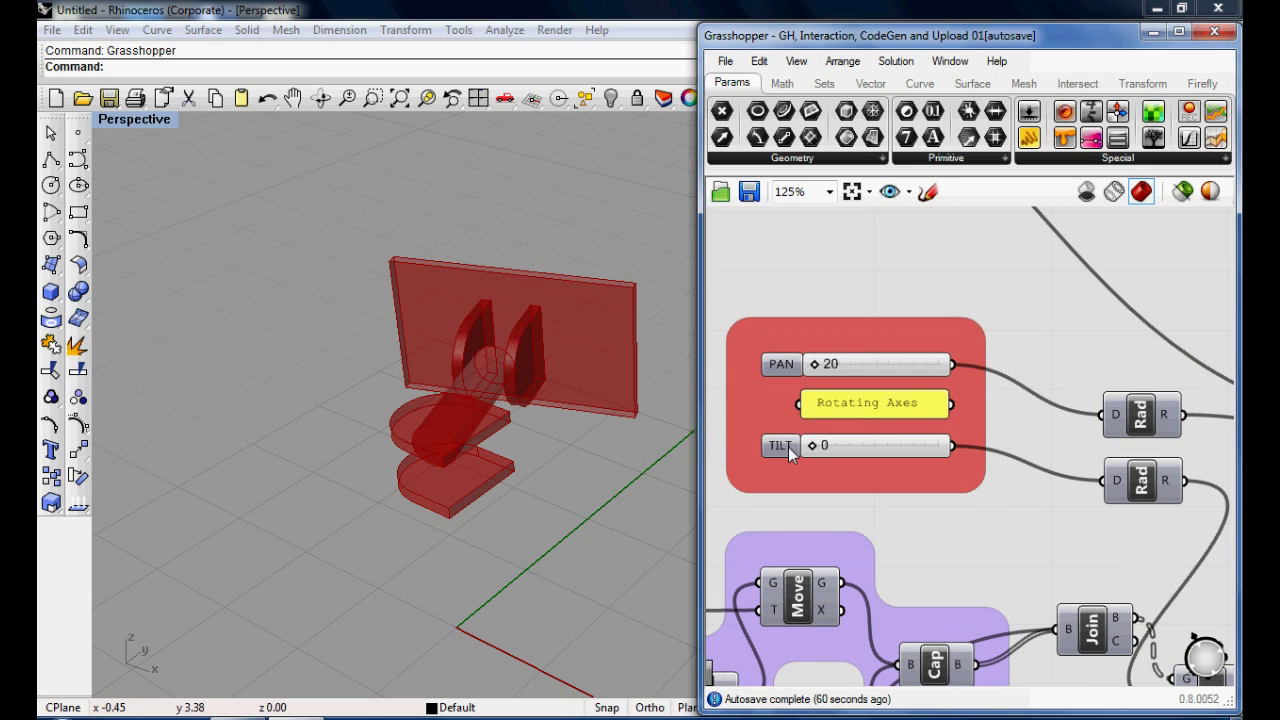
mouse_move(812, 369)
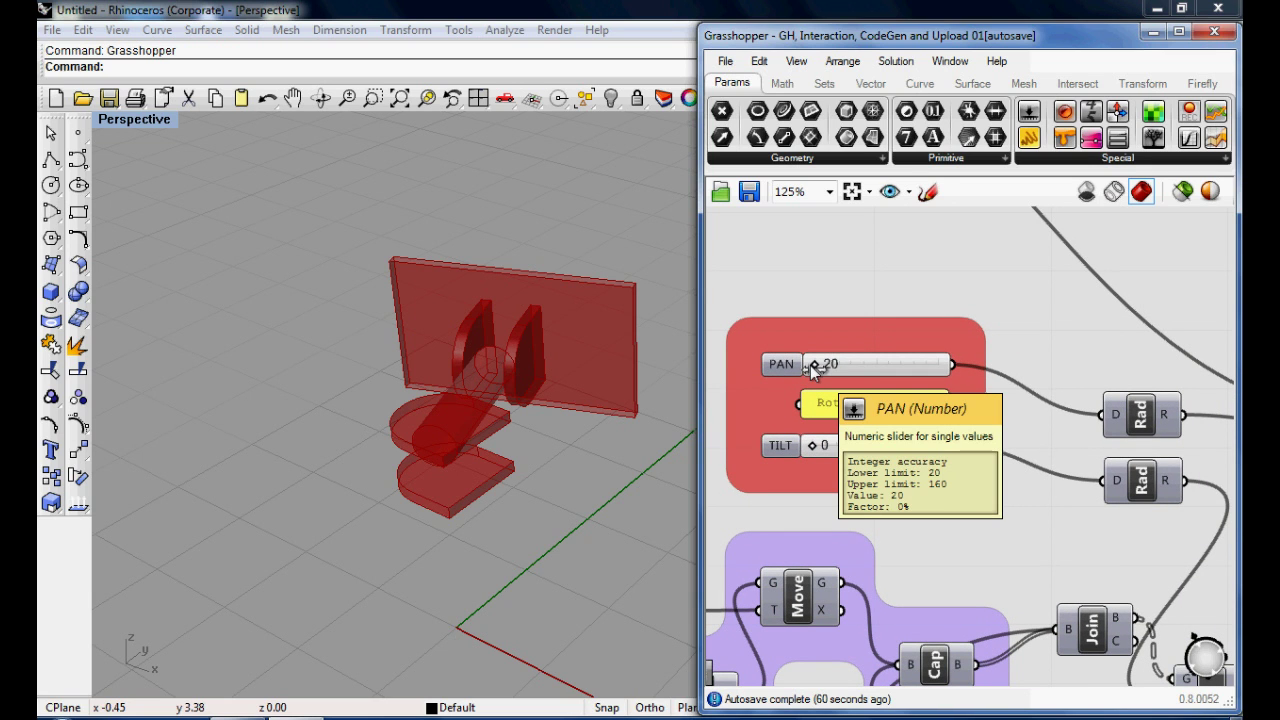
left_click_drag(815, 366, 873, 385)
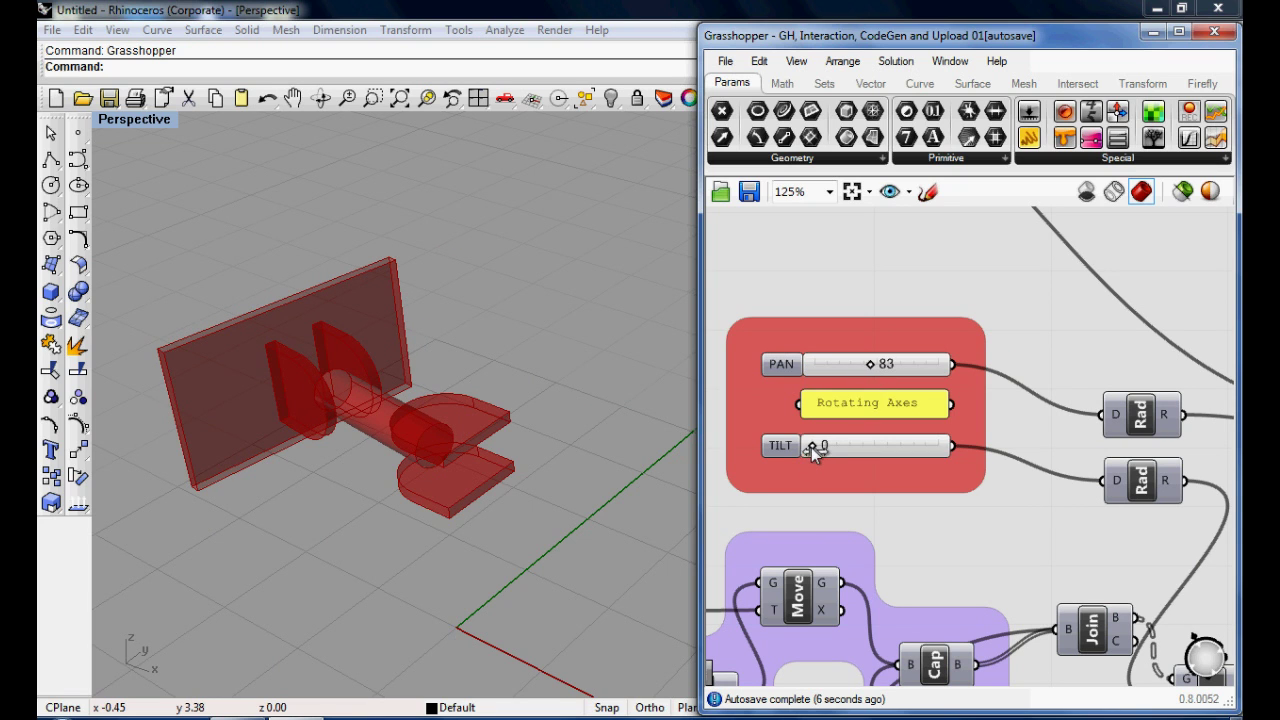
left_click_drag(811, 447, 852, 460)
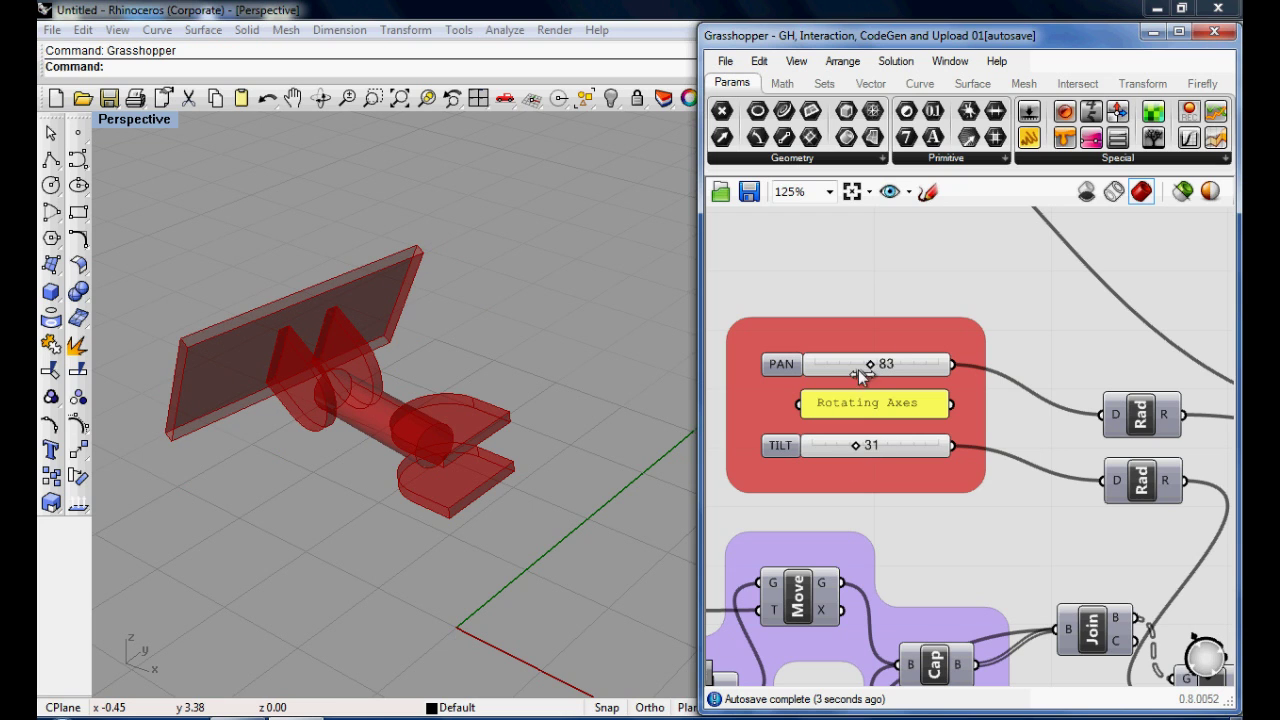
left_click_drag(870, 370, 822, 453)
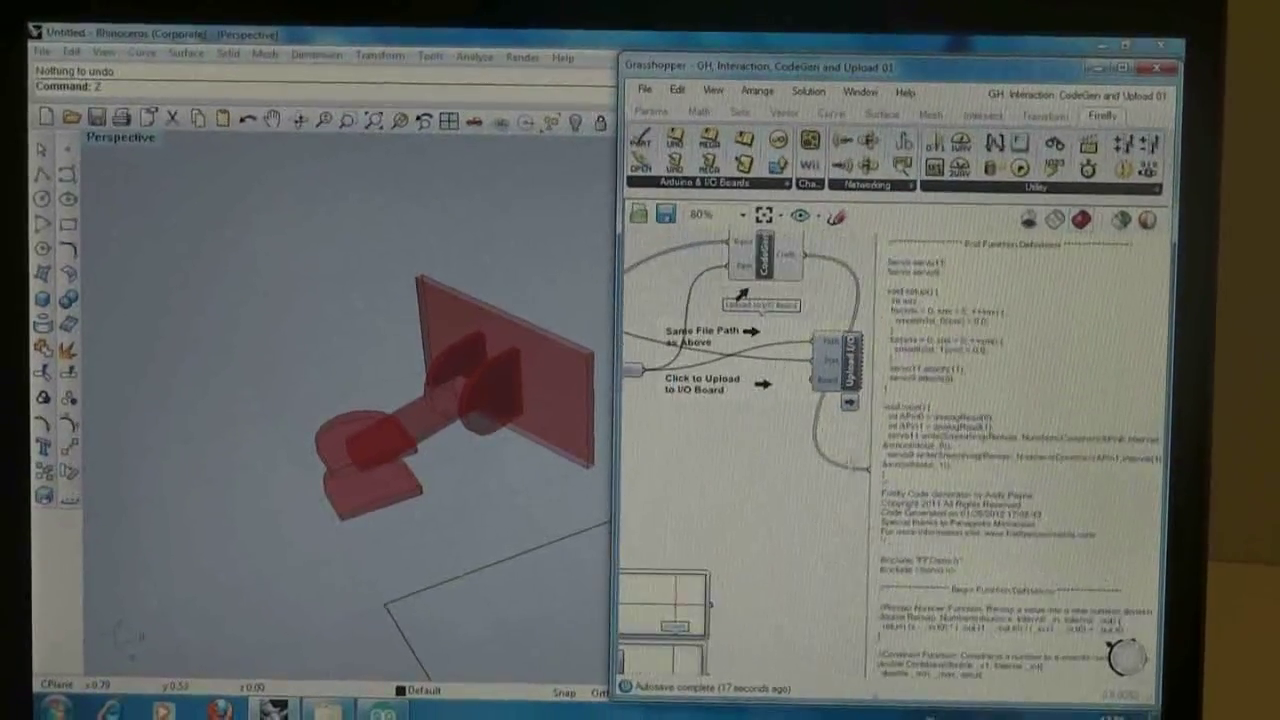
Step: Open the serial port by switching the toggle wired to the Open Port component
left_click(965, 456)
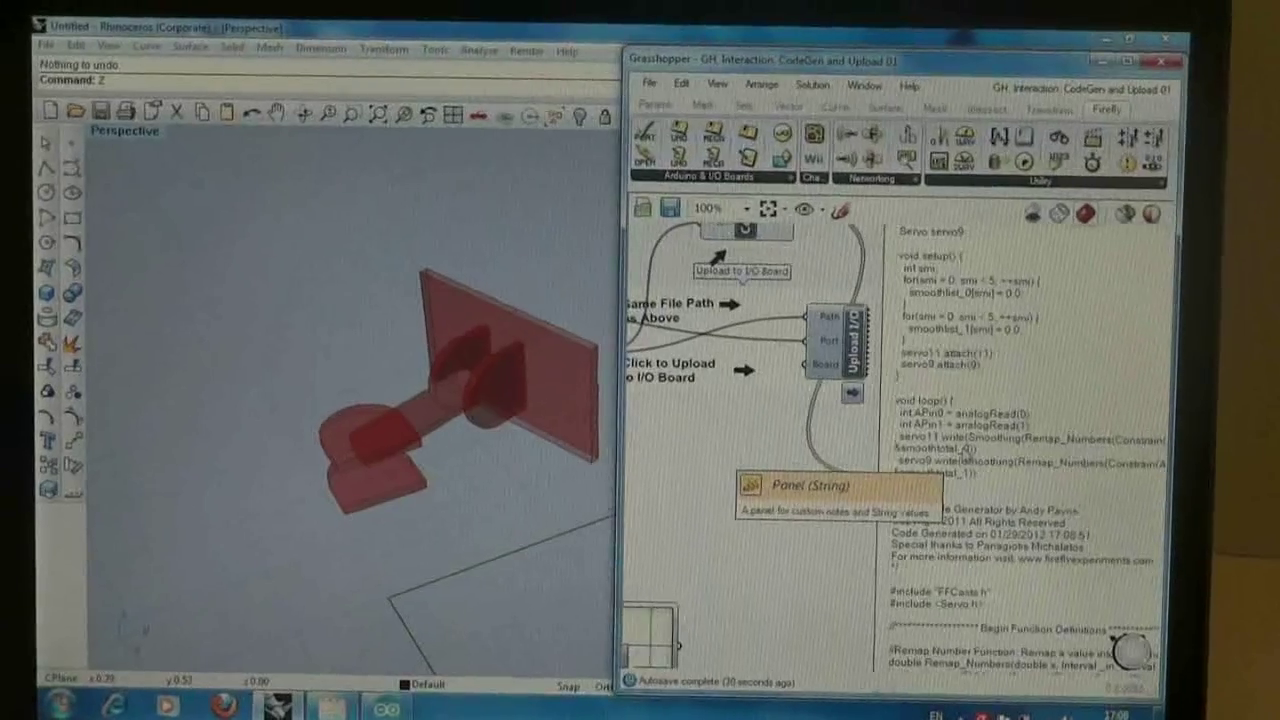
right_click_drag(707, 396, 907, 516)
scroll(923, 524, "down", 4)
right_click_drag(850, 366, 1149, 503)
scroll(772, 384, "up", 4)
scroll(704, 378, "up", 1)
right_click_drag(704, 378, 947, 429)
double_click(815, 380)
Step: Set the Uno Write component's start toggle to True to begin writing servo values to the board
right_click_drag(1028, 553, 920, 308)
scroll(920, 308, "down", 2)
right_click_drag(1014, 471, 980, 243)
right_click_drag(1140, 560, 840, 503)
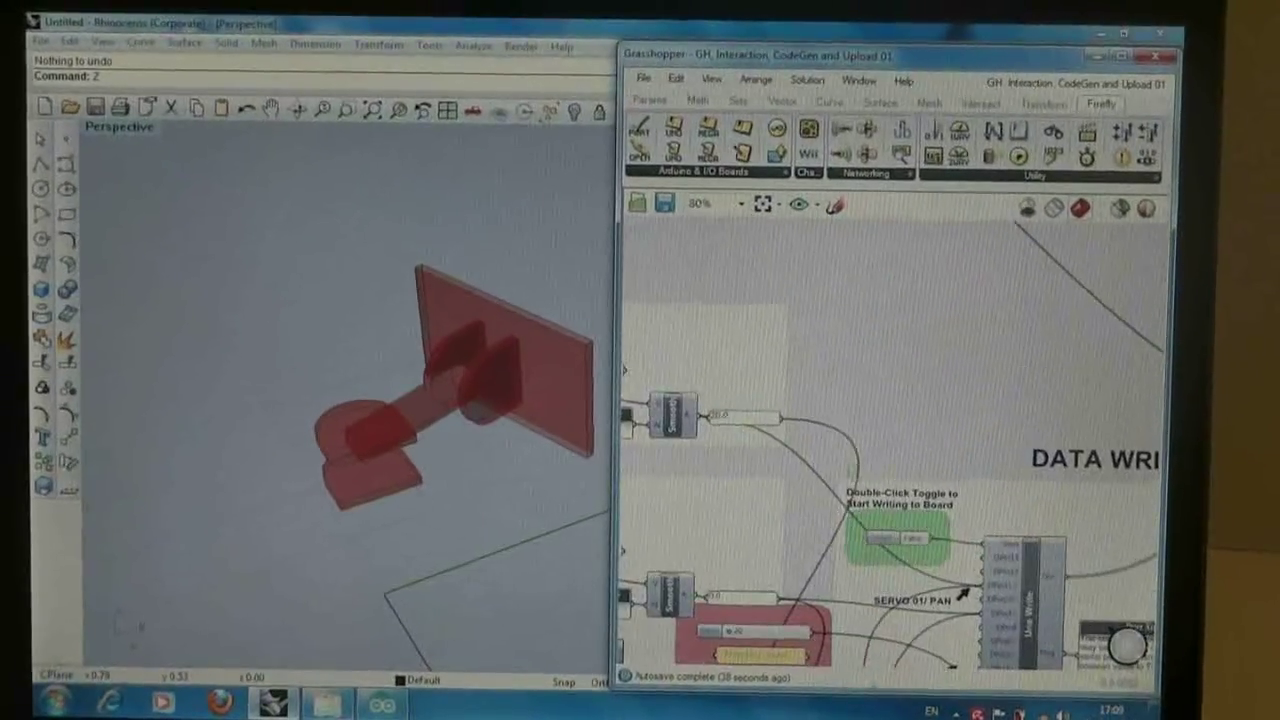
right_click_drag(880, 543, 869, 462)
scroll(868, 456, "up", 2)
double_click(870, 455)
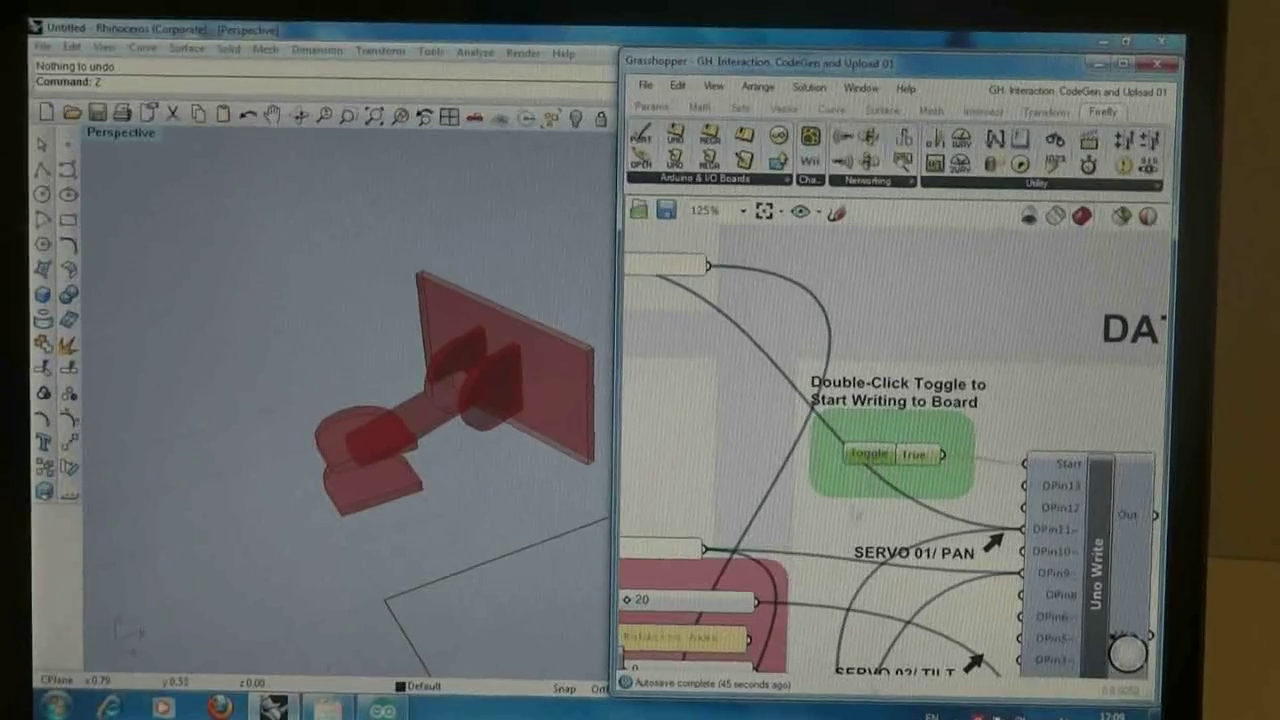
right_click_drag(778, 519, 859, 391)
right_click_drag(764, 554, 752, 494)
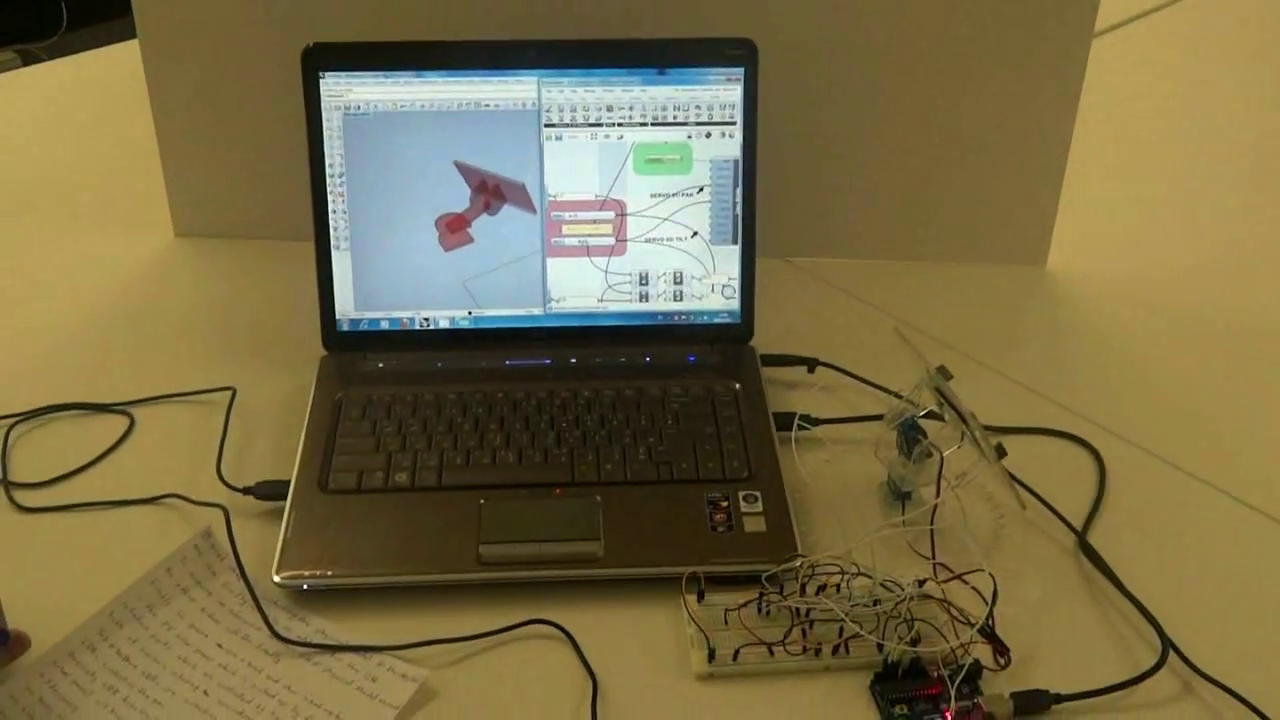
mouse_move(579, 269)
left_mouse_down()
mouse_move(599, 269)
mouse_move(606, 243)
mouse_move(580, 248)
left_mouse_up()
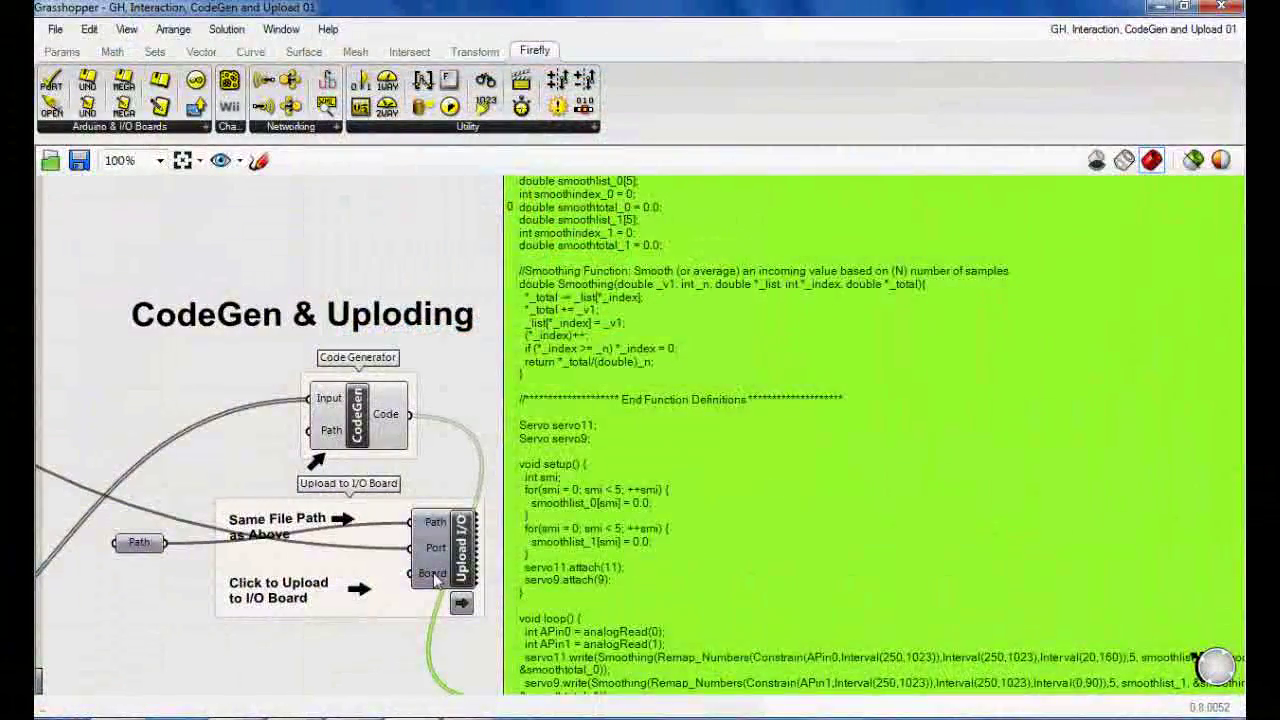
Step: Examine the CodeGen and Upload components, the CodeGen folder in Windows Explorer and the CodeGen sketch in Arduino
left_click(403, 455)
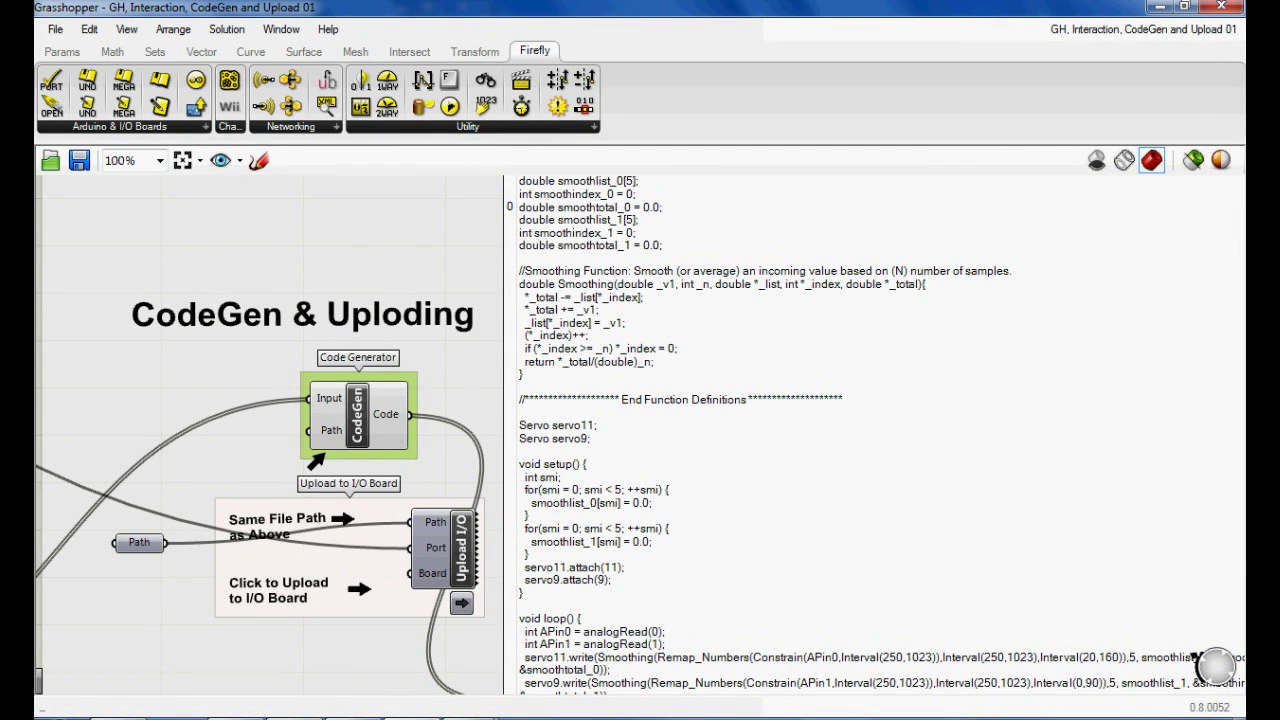
left_click(320, 716)
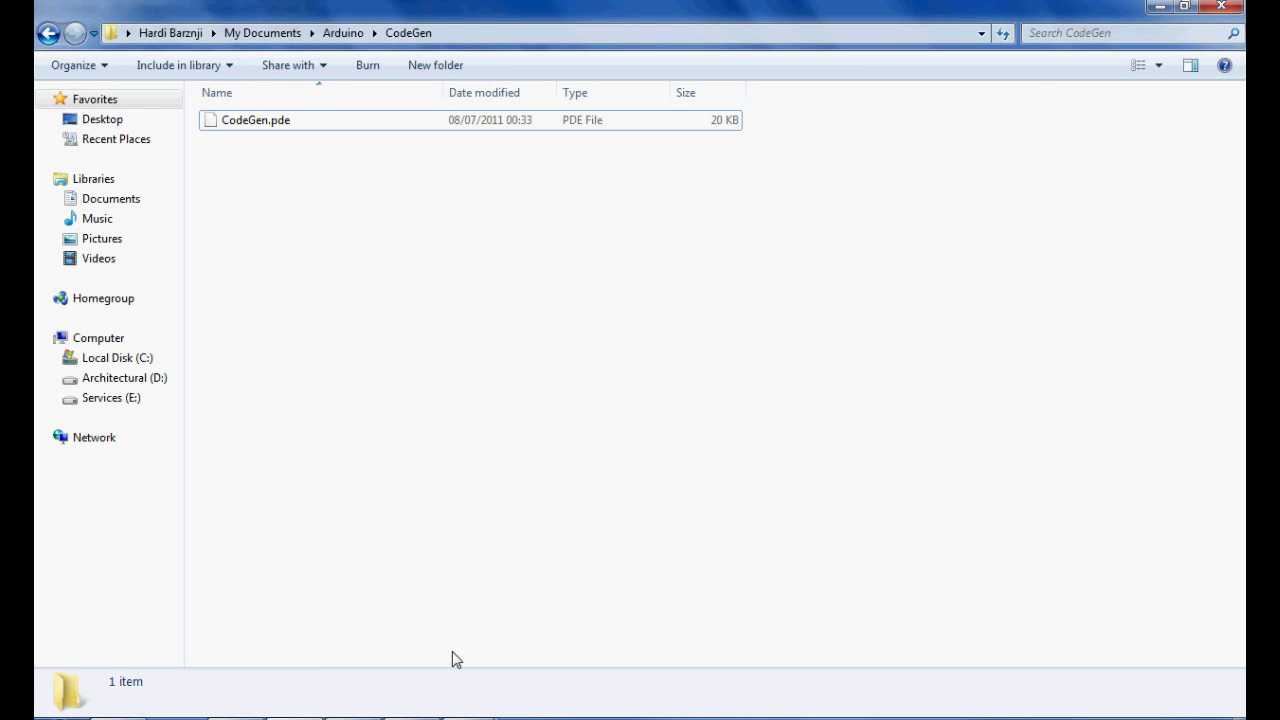
left_click(469, 716)
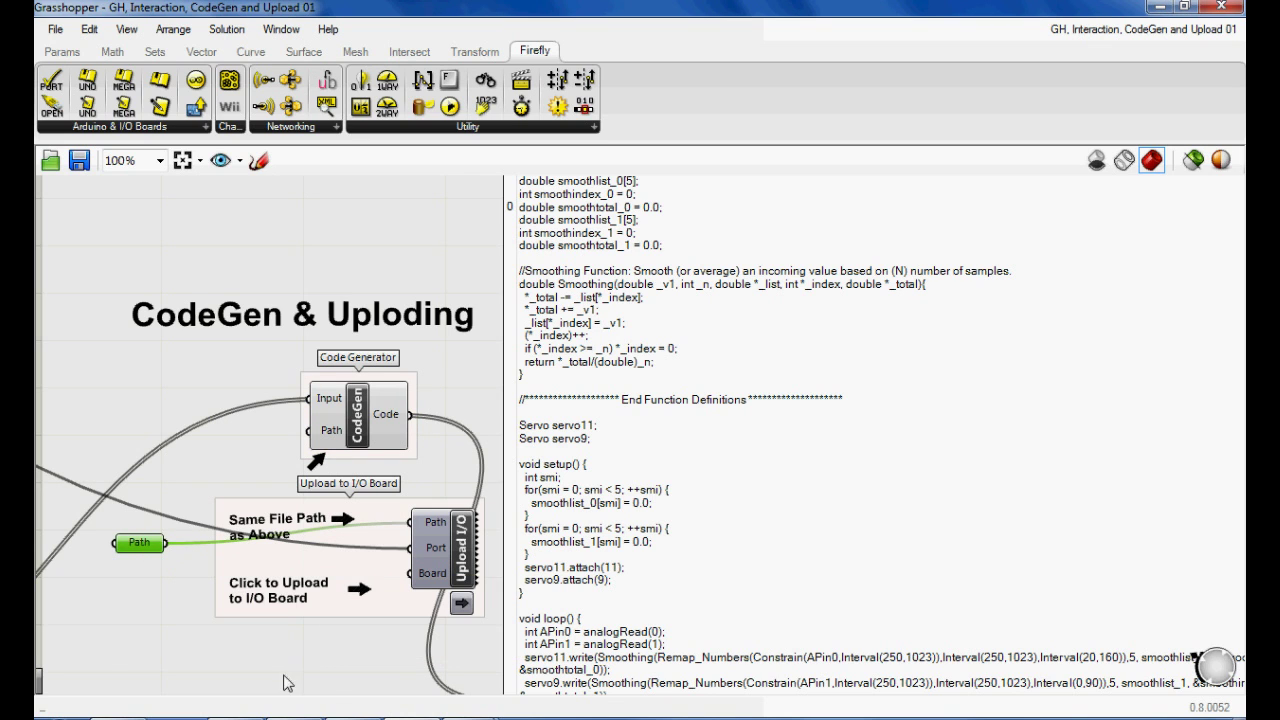
mouse_move(465, 714)
left_click(545, 665)
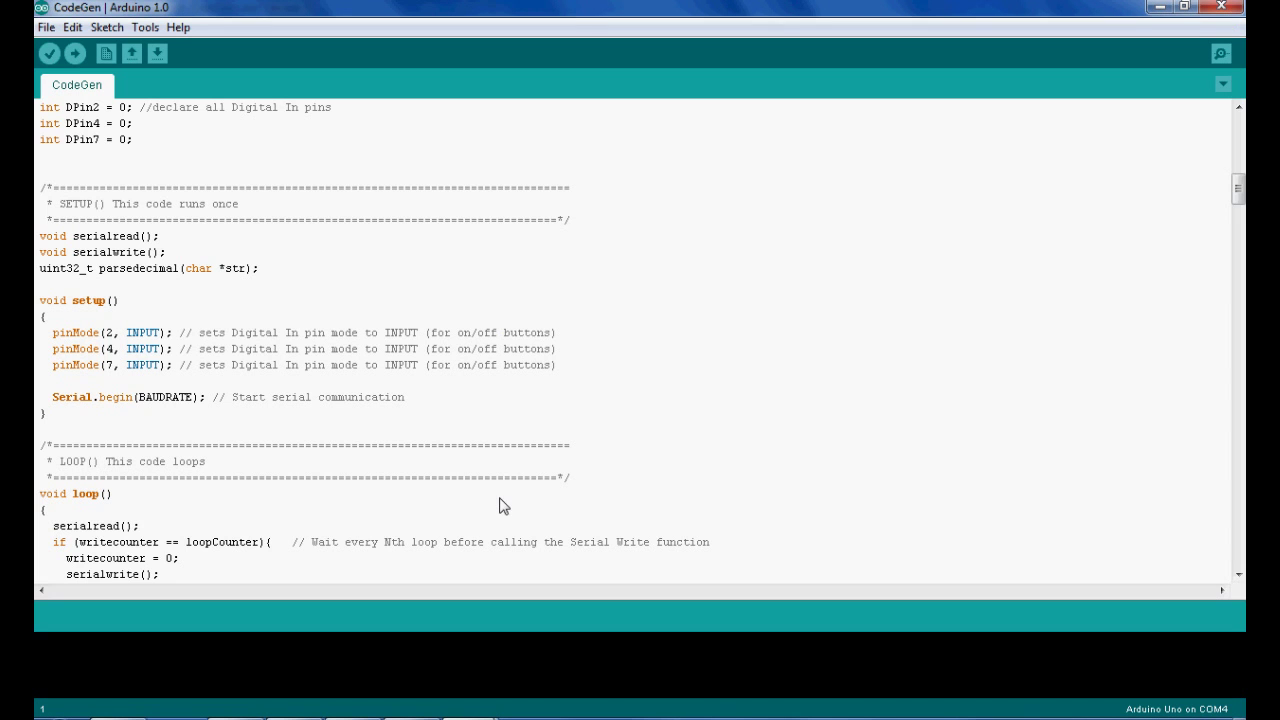
Step: Return to Grasshopper and examine the Port Status and Data Reading groups with the Open Port and Uno Read components
left_click(400, 716)
right_click_drag(235, 279, 580, 429)
scroll(580, 429, "down", 8)
scroll(221, 311, "up", 7)
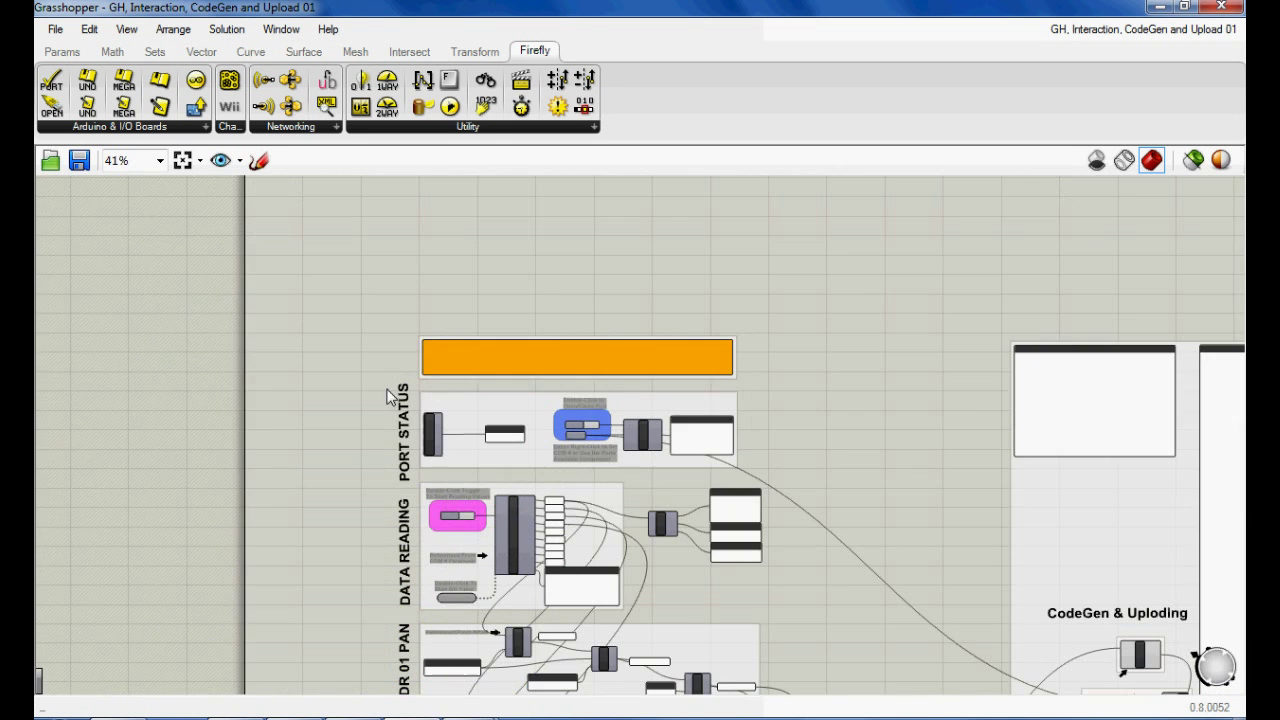
right_click_drag(772, 527, 701, 440)
right_click_drag(538, 562, 551, 463)
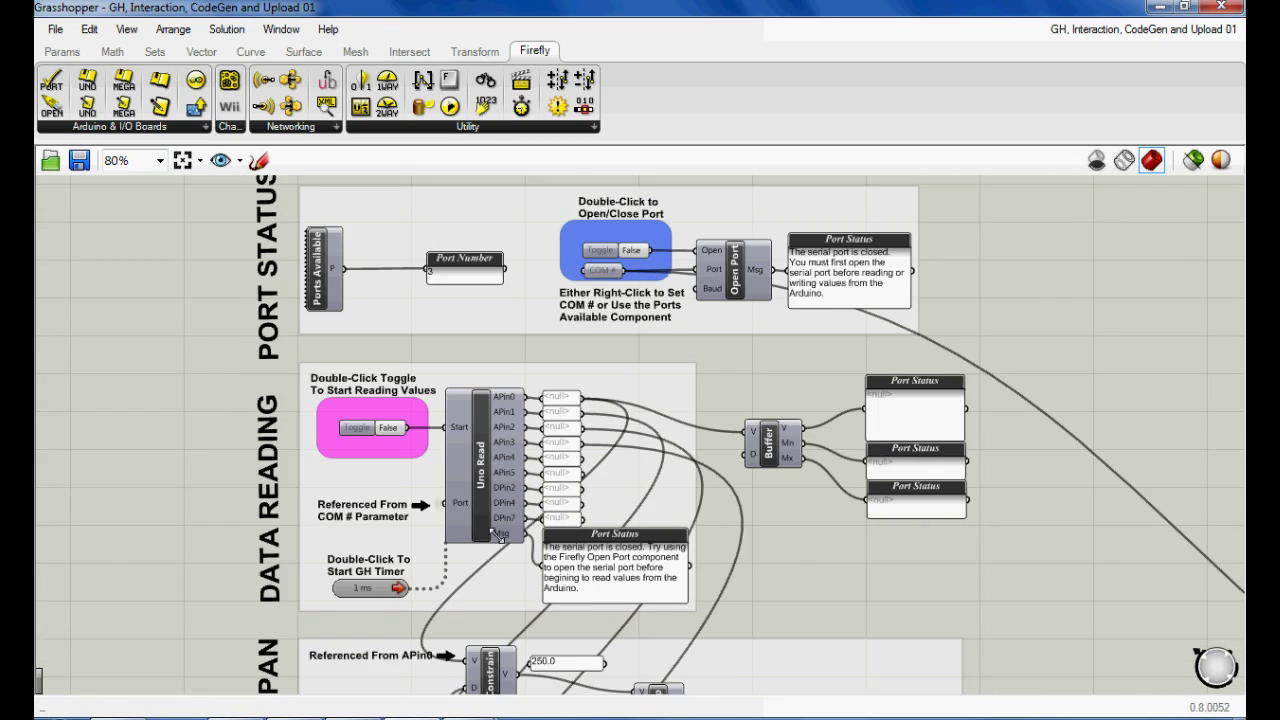
scroll(506, 567, "up", 1)
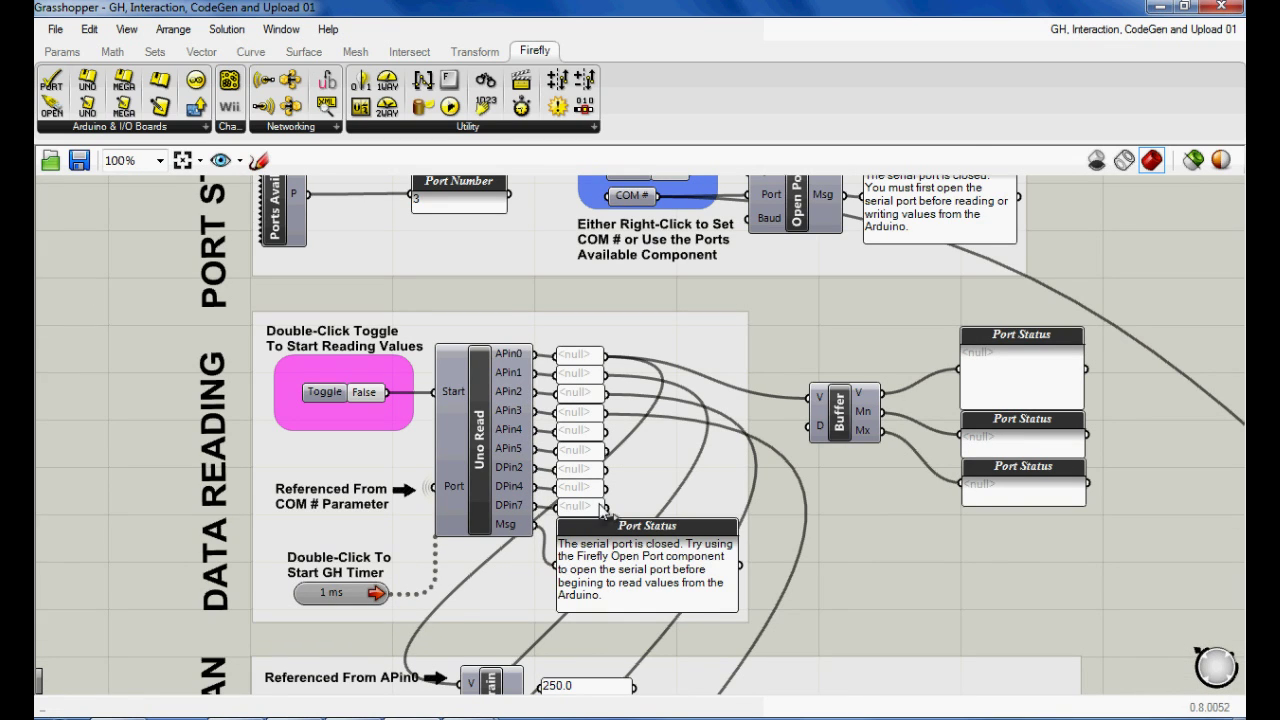
Step: Examine how the LDR 01 PAN readings pass through the Constrain, ReMap and Smooth components
right_click_drag(692, 596, 614, 249)
scroll(612, 249, "down", 1)
right_click_drag(581, 562, 465, 302)
scroll(552, 418, "down", 1)
right_click_drag(469, 369, 537, 519)
scroll(500, 275, "up", 3)
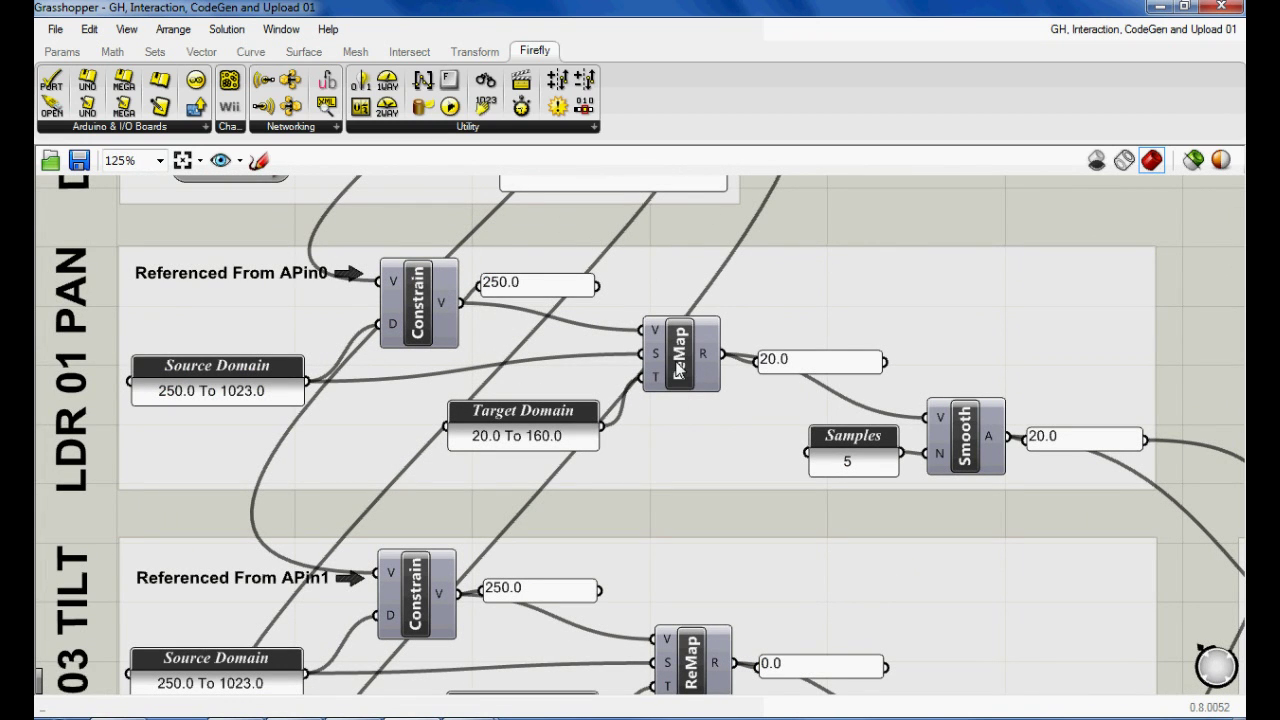
mouse_move(563, 442)
right_mouse_down()
mouse_move(557, 478)
mouse_move(576, 432)
right_mouse_up()
right_click_drag(920, 250, 861, 390)
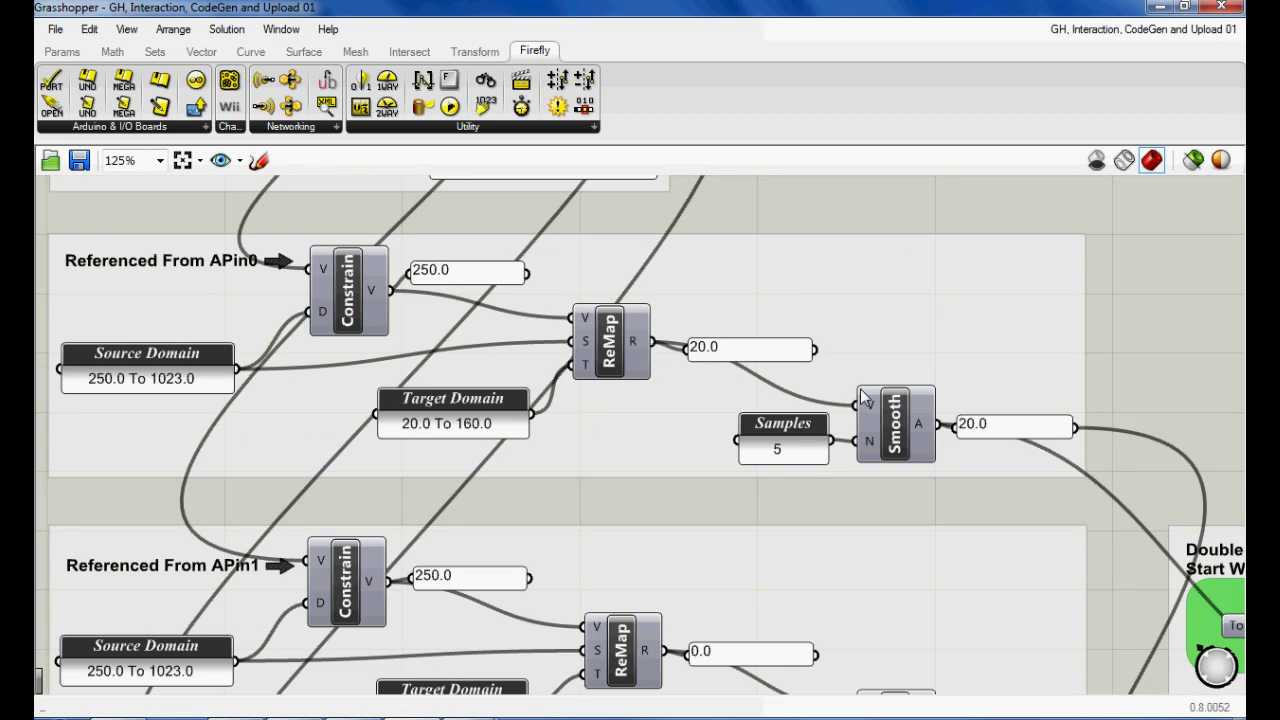
Step: Examine the Data Writing servo pin inputs and the rotating angle connections to the PAN and TILT axes of the model
right_click_drag(897, 497, 302, 177)
scroll(517, 302, "down", 1)
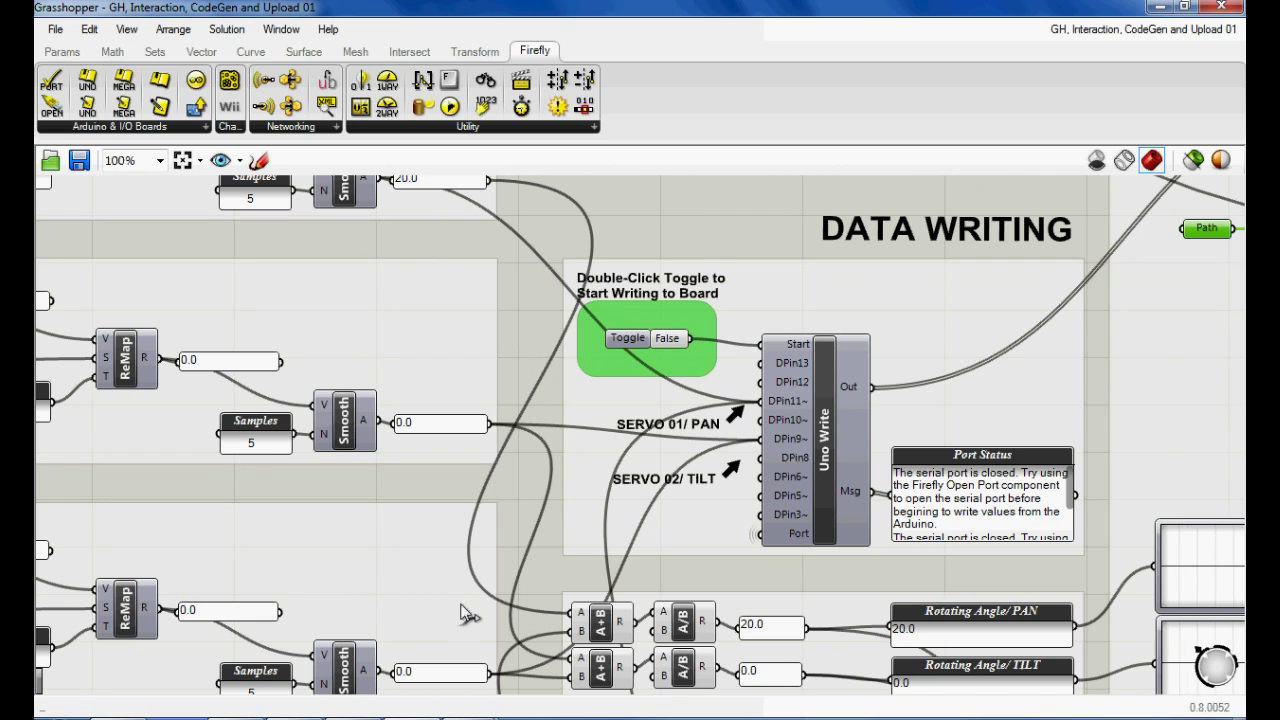
scroll(601, 474, "up", 1)
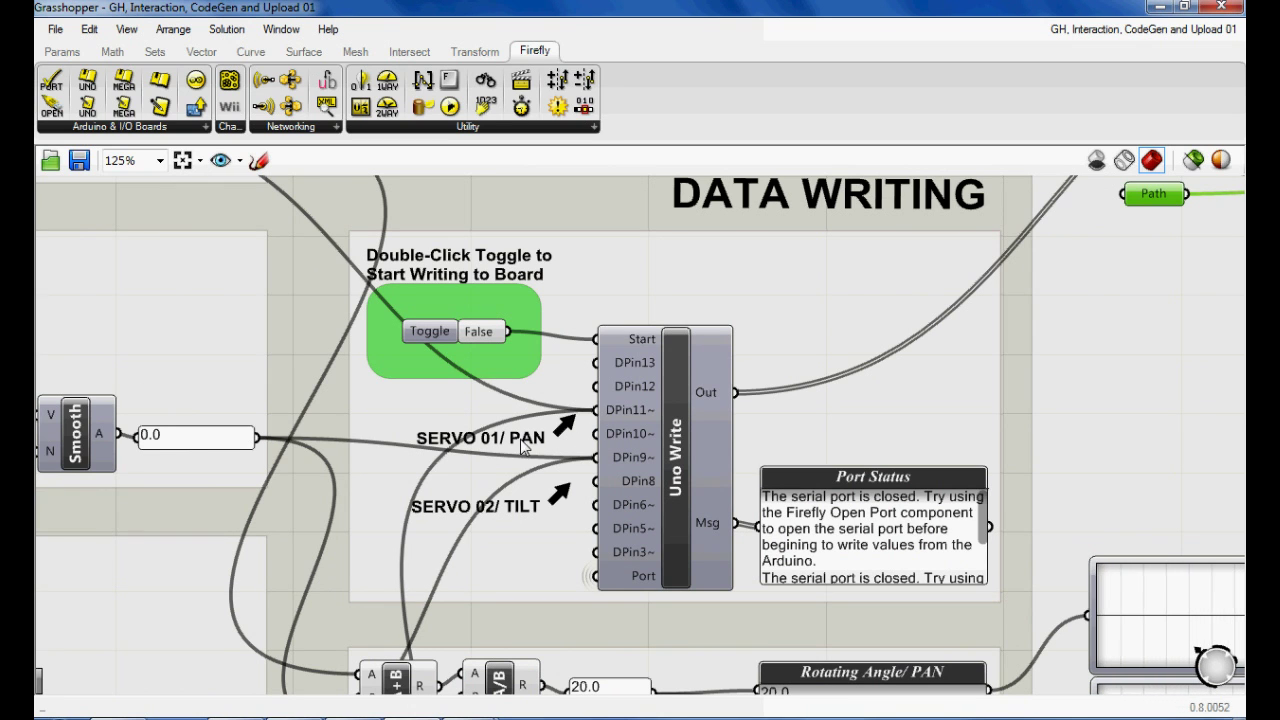
scroll(614, 412, "down", 1)
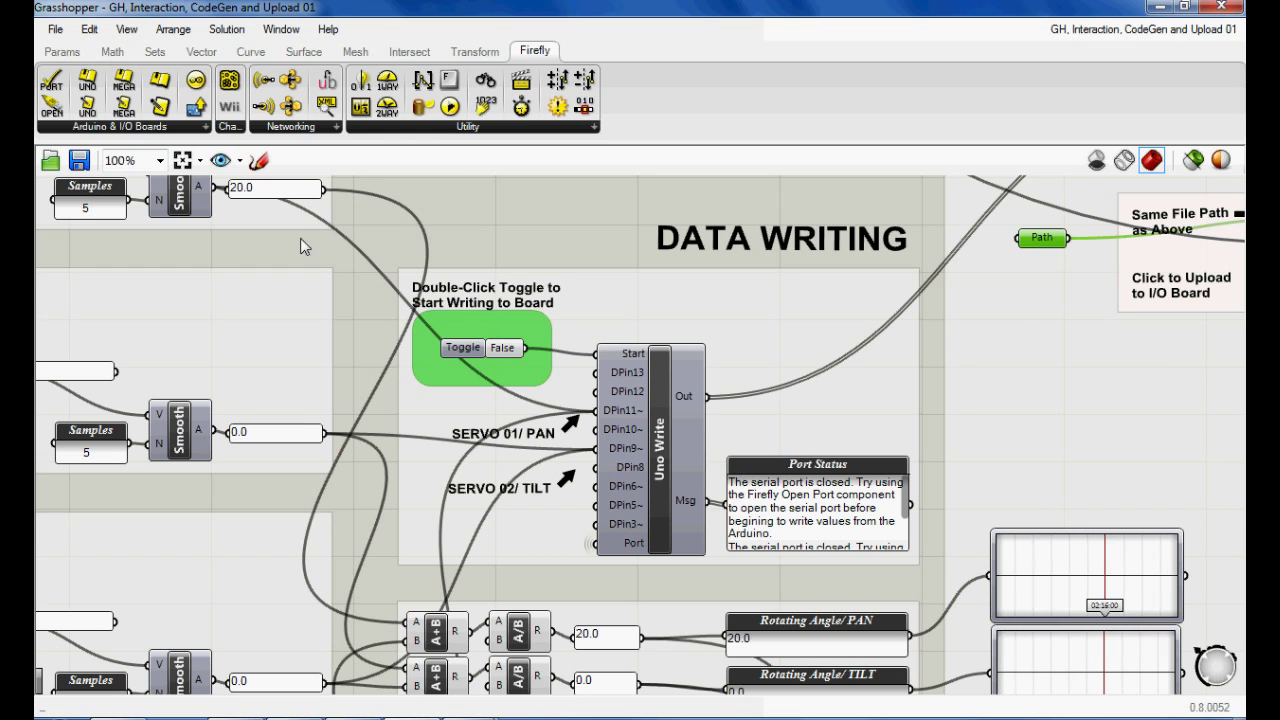
right_click_drag(370, 500, 390, 450)
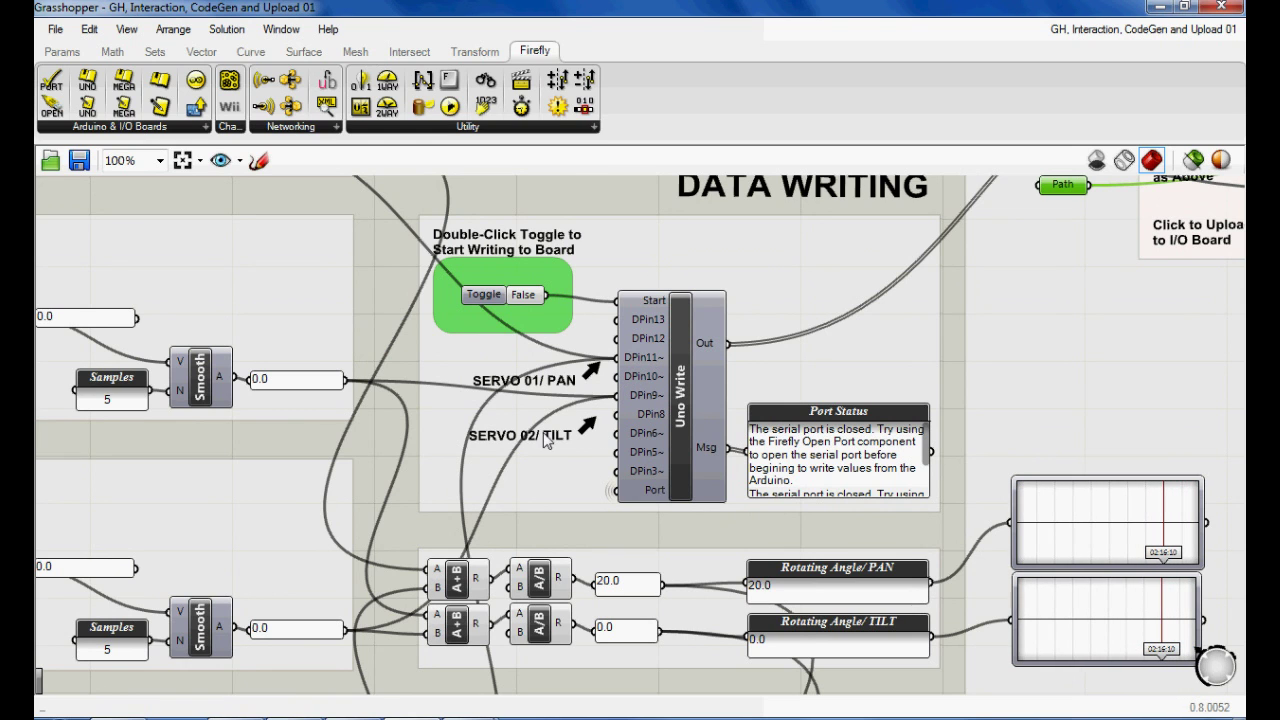
right_click_drag(771, 588, 864, 155)
scroll(714, 317, "down", 3)
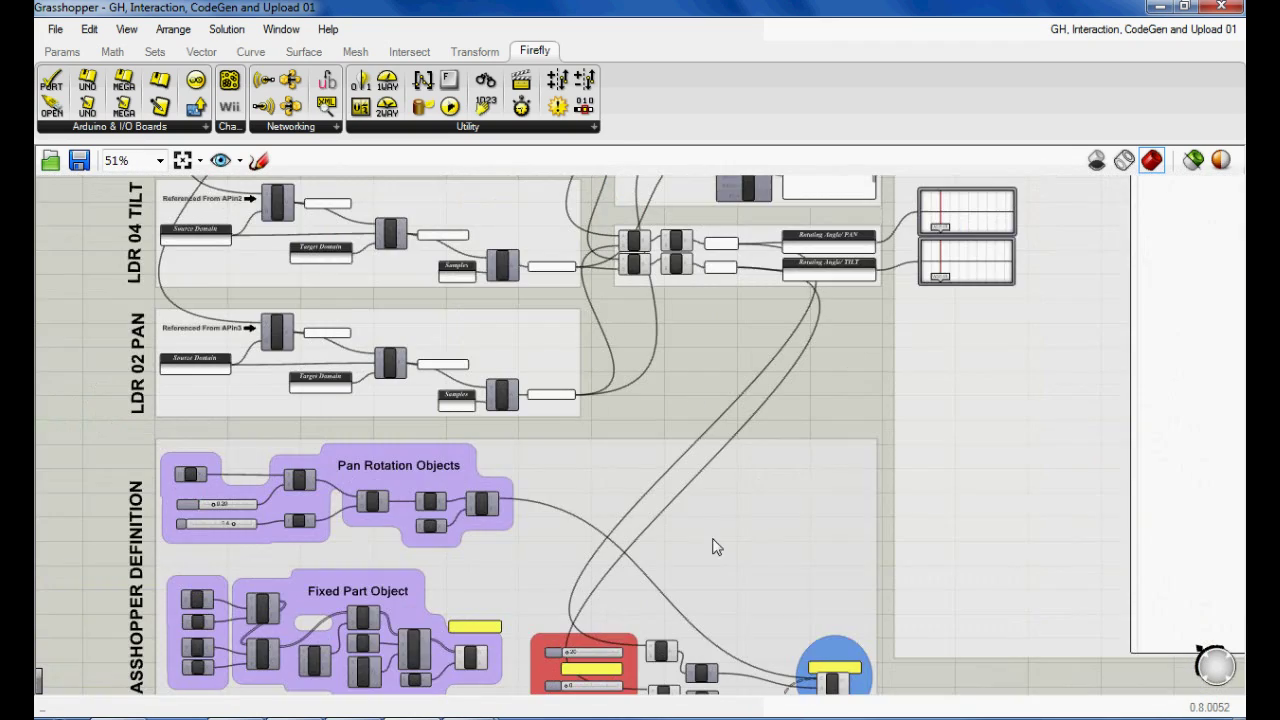
right_click_drag(714, 546, 600, 541)
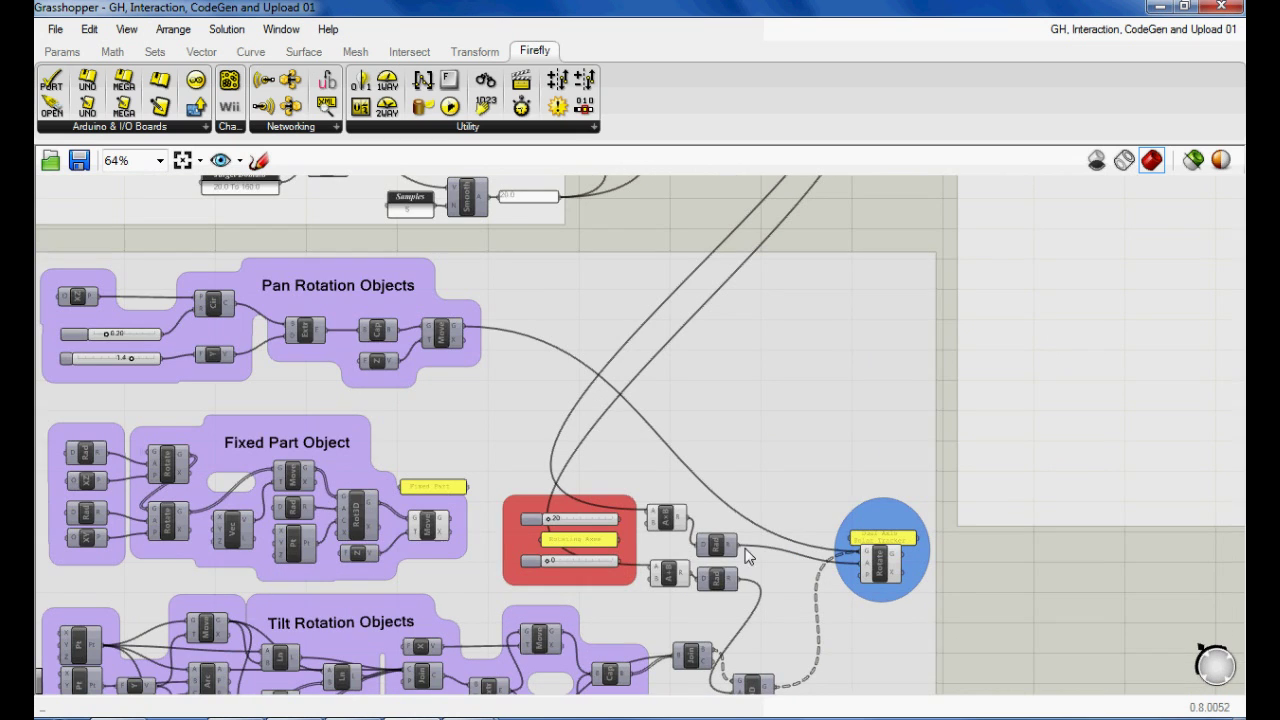
scroll(682, 570, "down", 2)
Step: Connect the Path parameter to the Path input of the CodeGen component
right_click_drag(730, 417, 394, 717)
scroll(663, 336, "up", 4)
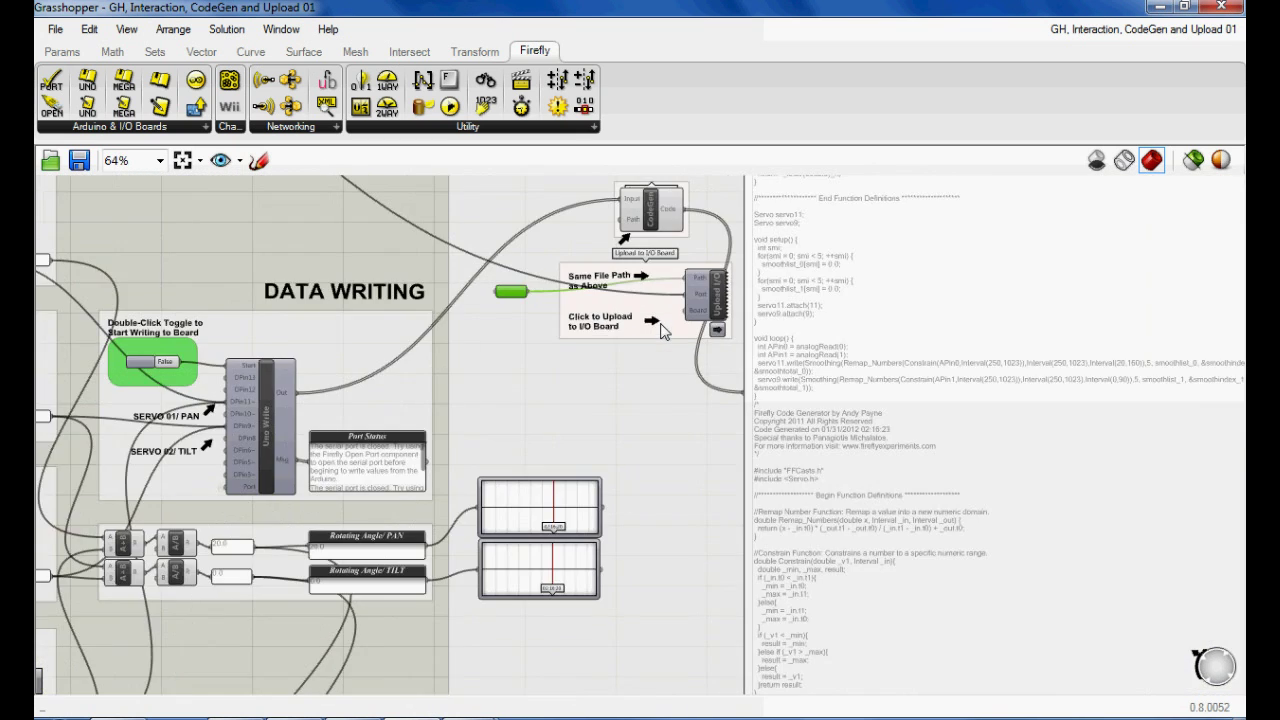
right_click_drag(663, 329, 560, 634)
right_click_drag(557, 584, 516, 527)
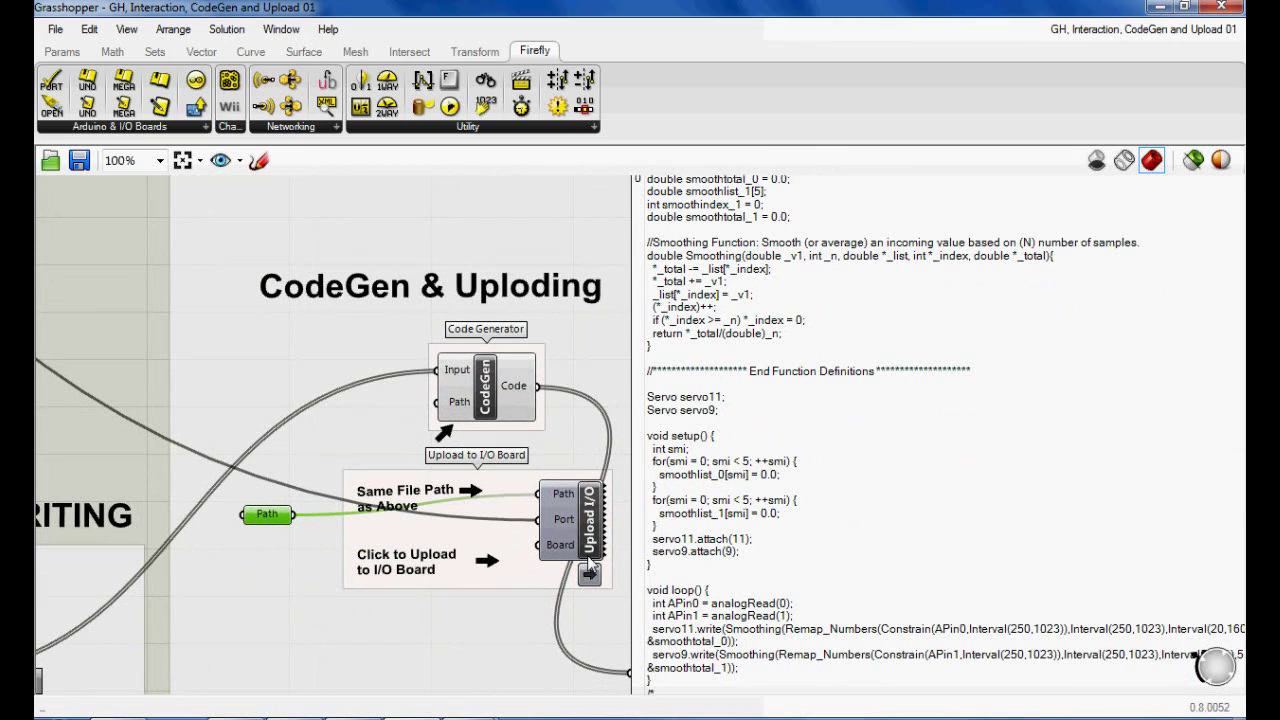
left_click_drag(294, 514, 436, 403)
Step: Examine the toggles that open the port, start reading values and start writing to the board across the definition
scroll(790, 572, "down", 4)
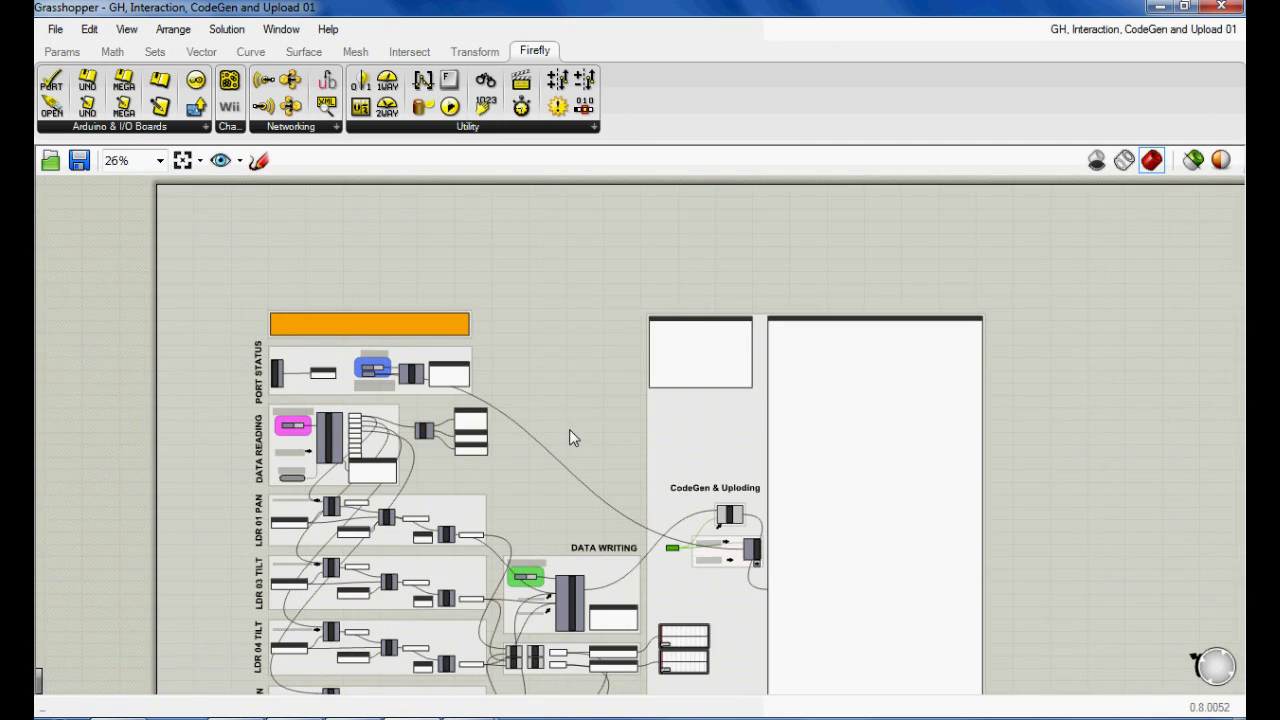
scroll(377, 381, "up", 3)
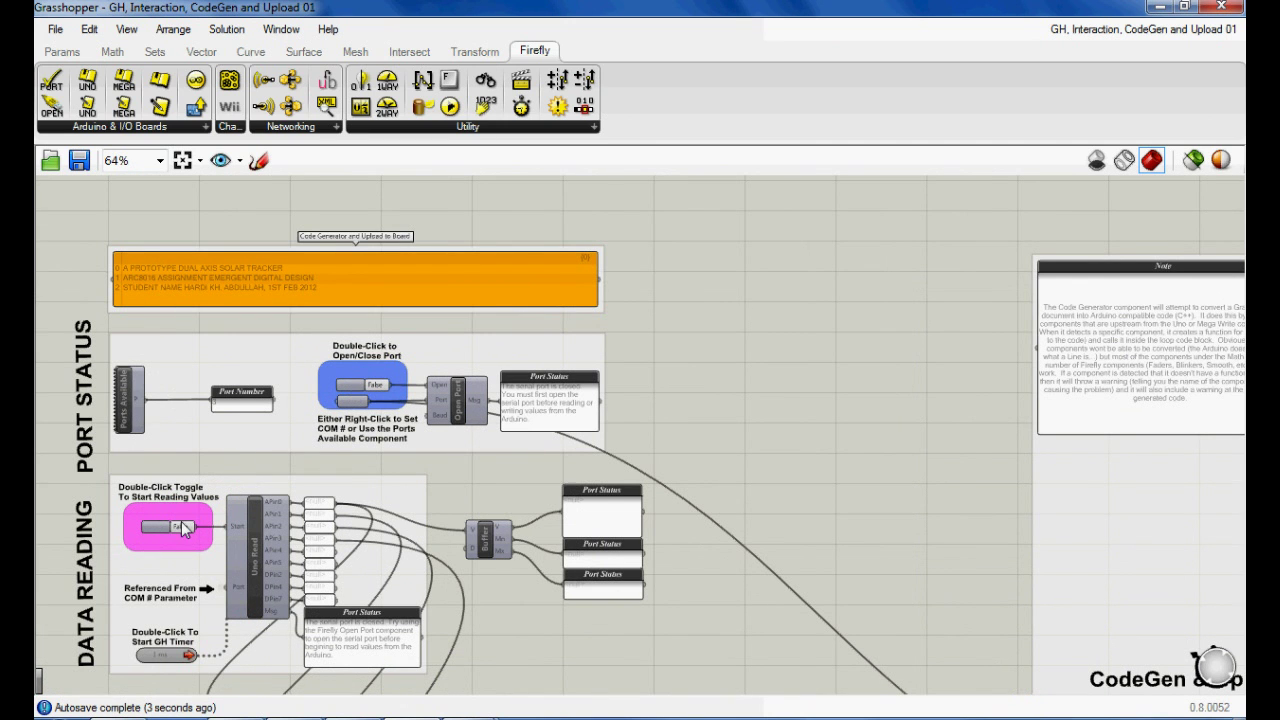
right_click_drag(213, 550, 363, 488)
scroll(306, 469, "up", 2)
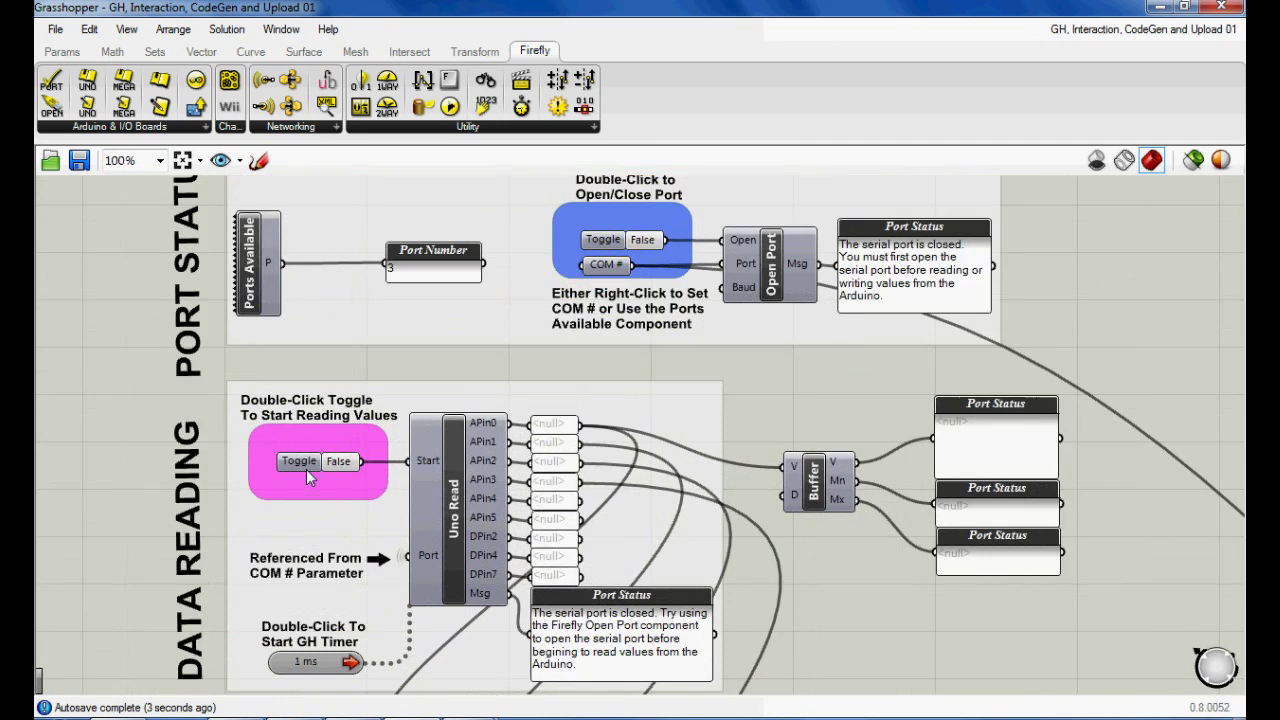
right_click_drag(697, 568, 505, 283)
scroll(607, 469, "down", 2)
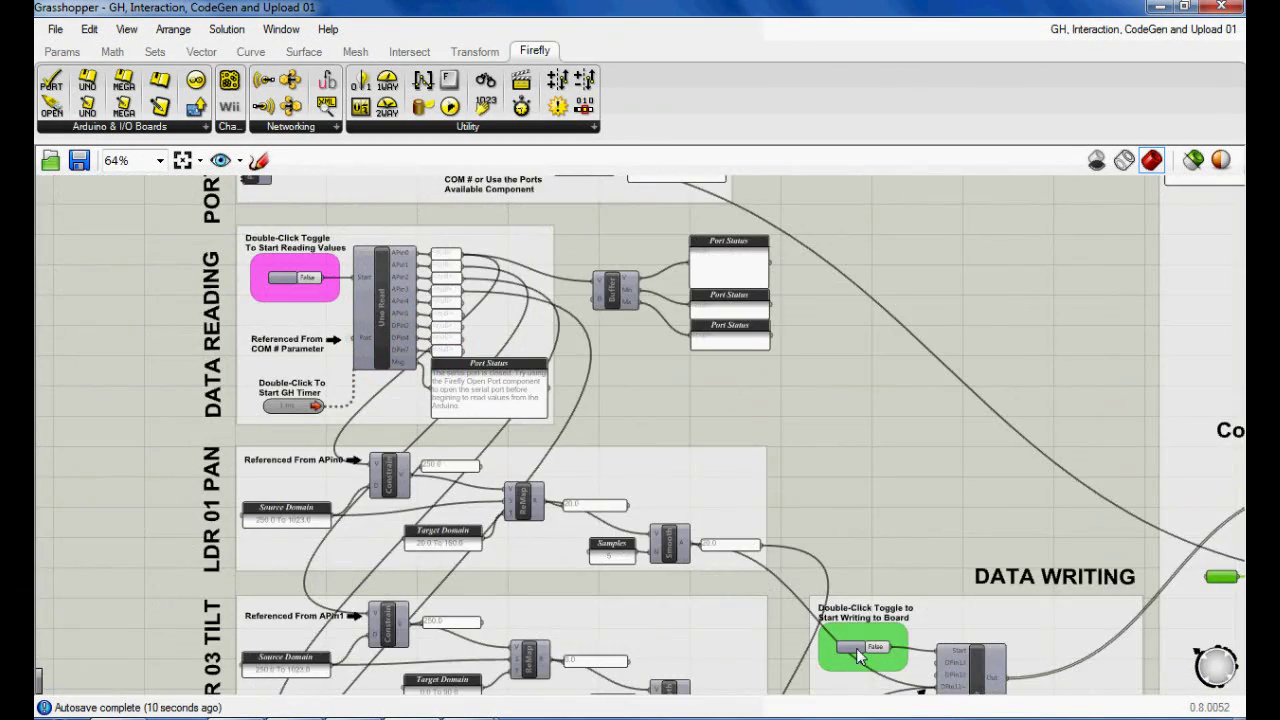
scroll(862, 652, "up", 2)
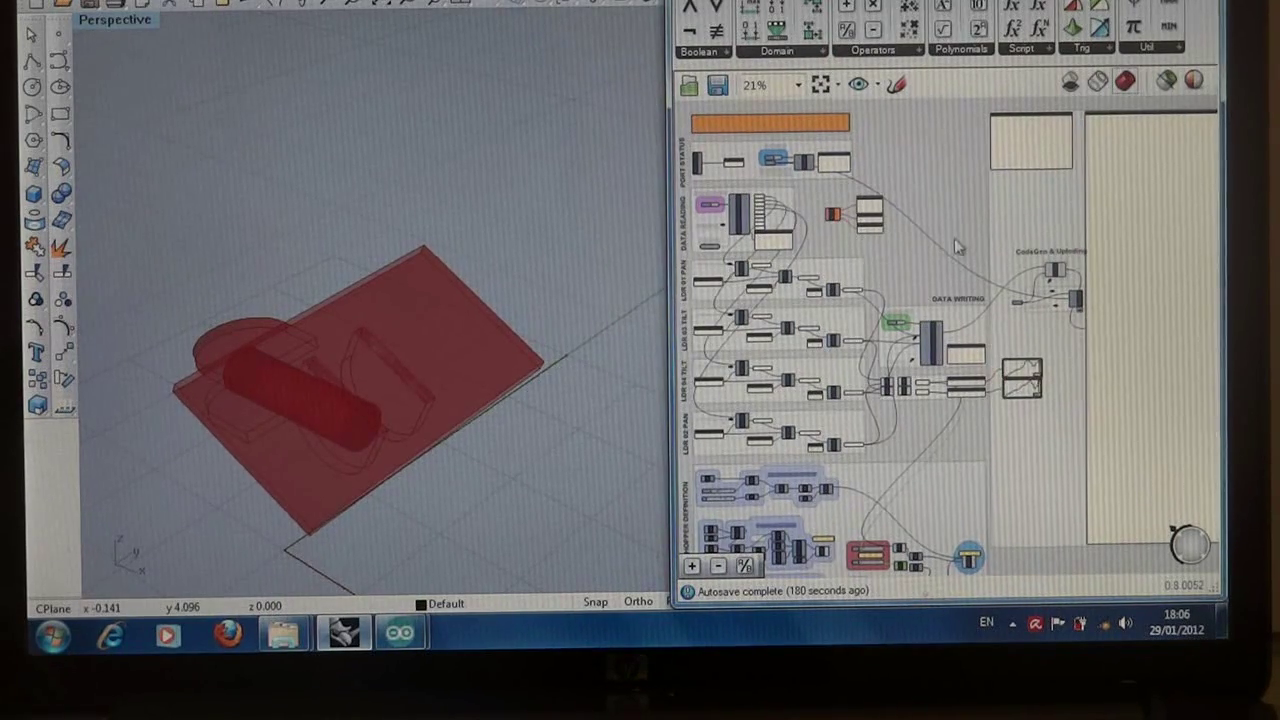
Step: Examine the live analog pin readings of the Uno Read component in the Data Reading group, with its start toggle and timer
scroll(710, 320, "up", 3)
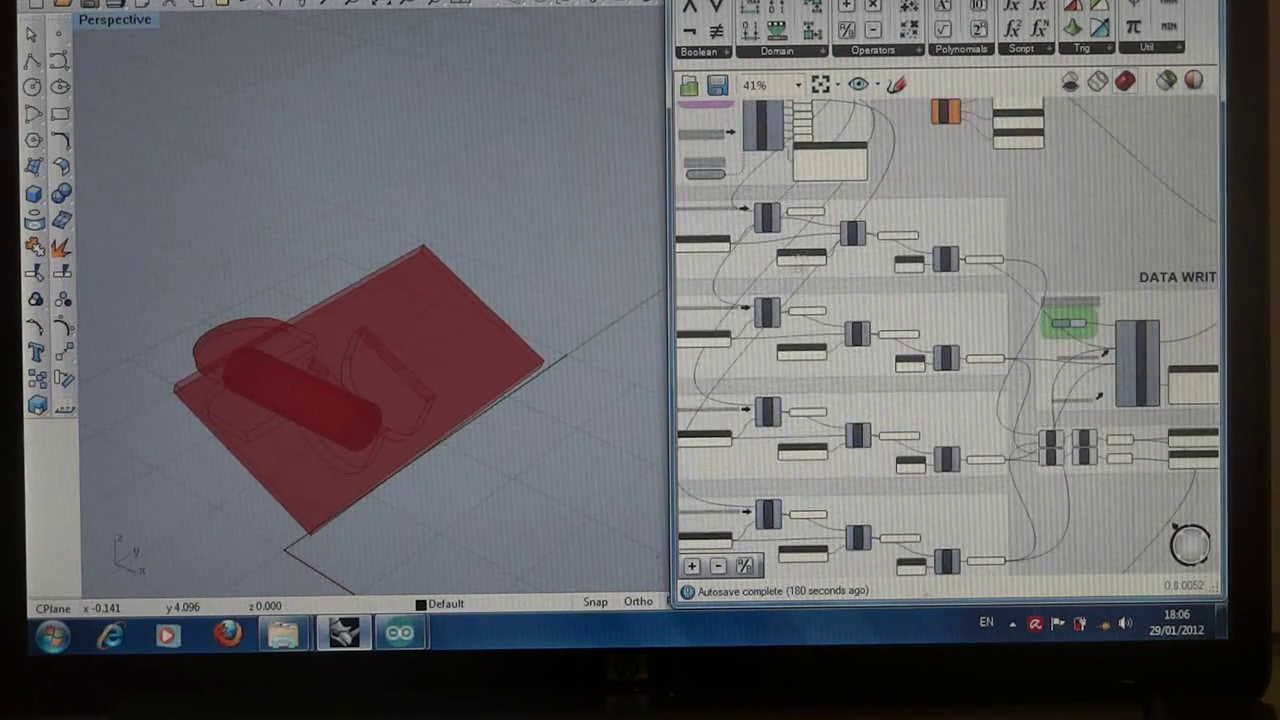
right_click_drag(868, 259, 990, 294)
right_click_drag(1031, 232, 1010, 340)
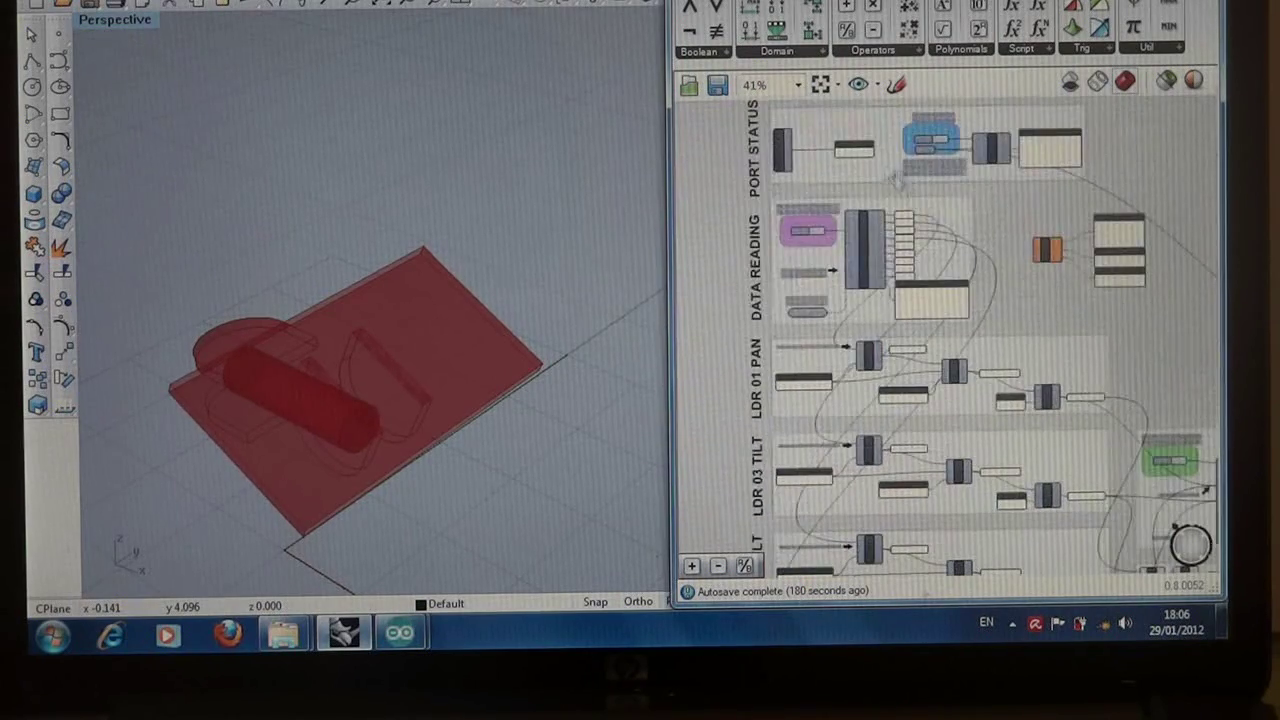
scroll(897, 181, "up", 5)
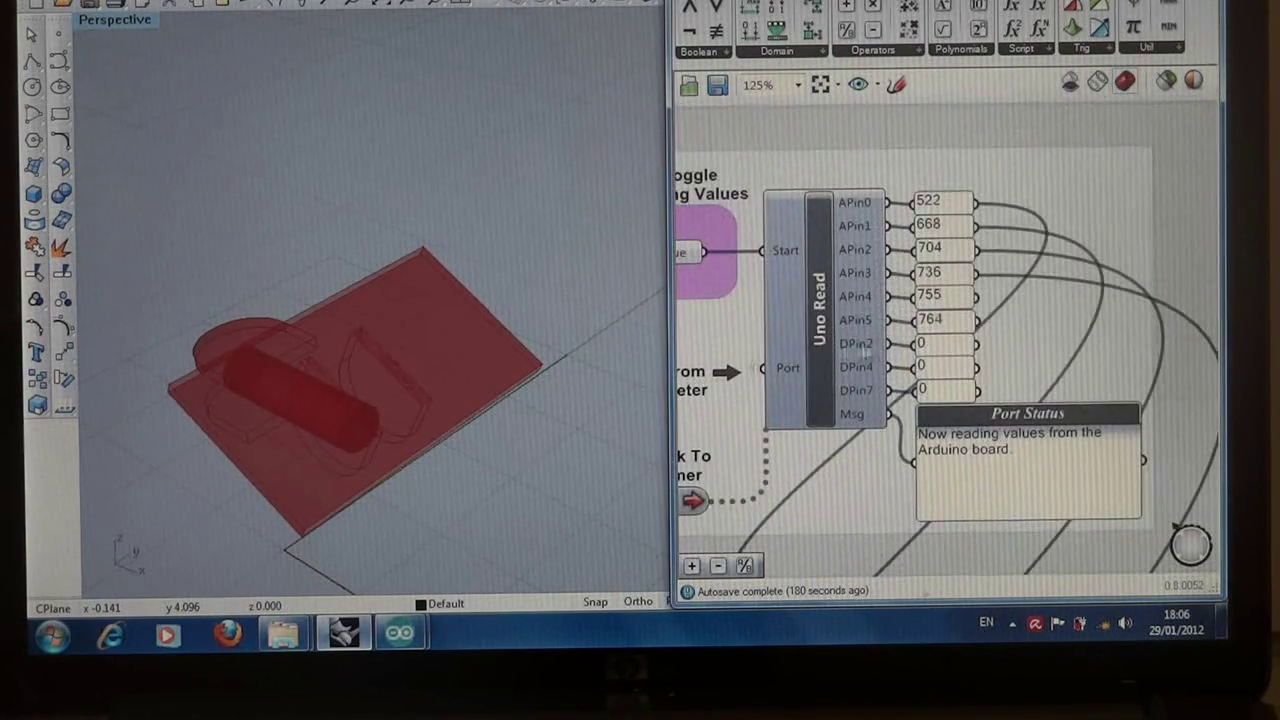
right_click_drag(828, 344, 916, 346)
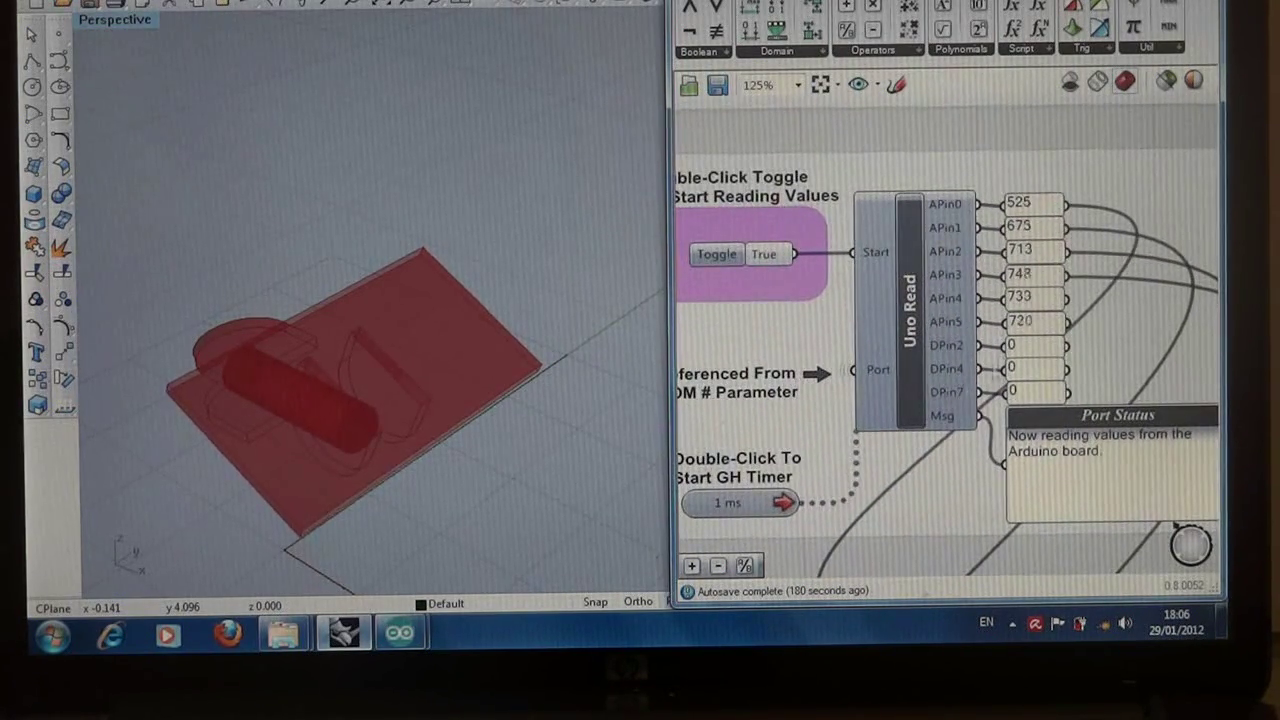
Step: Examine how the live APin0 reading passes through the Constrain component with its source domain in the LDR 01 PAN group
scroll(960, 260, "down", 3)
right_click_drag(985, 414, 944, 293)
scroll(925, 372, "up", 2)
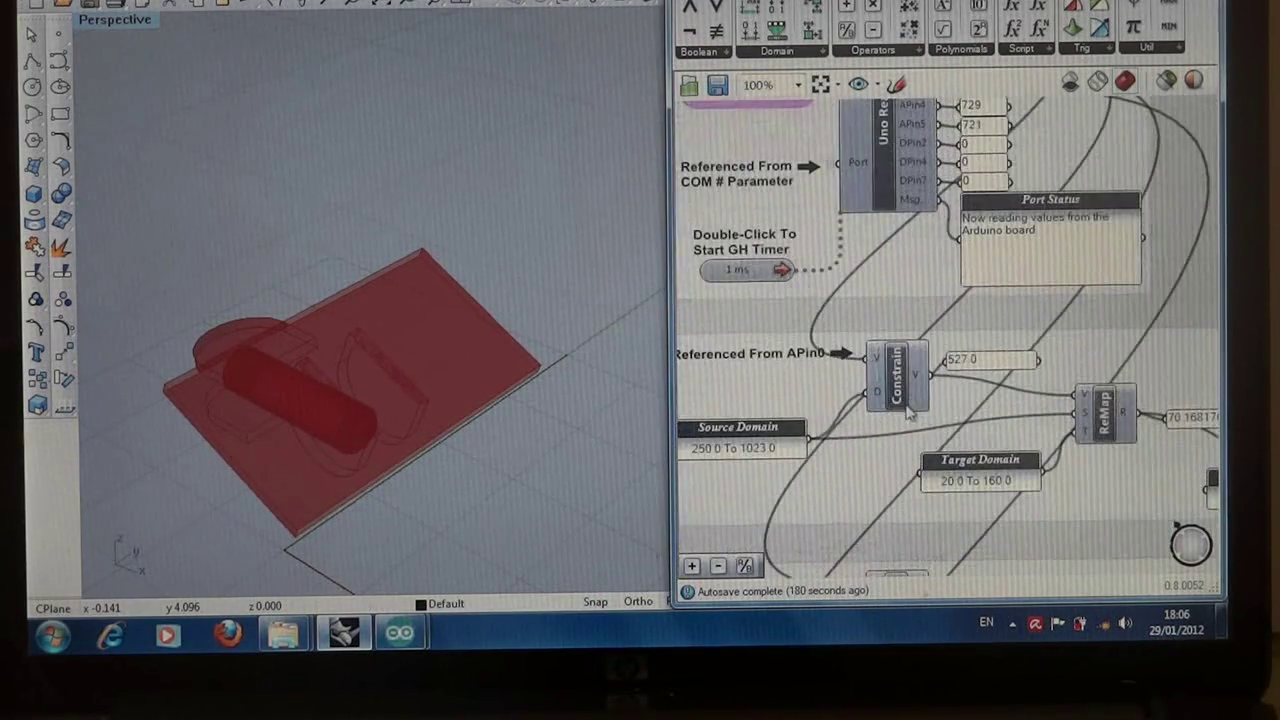
scroll(896, 313, "down", 2)
scroll(890, 315, "up", 4)
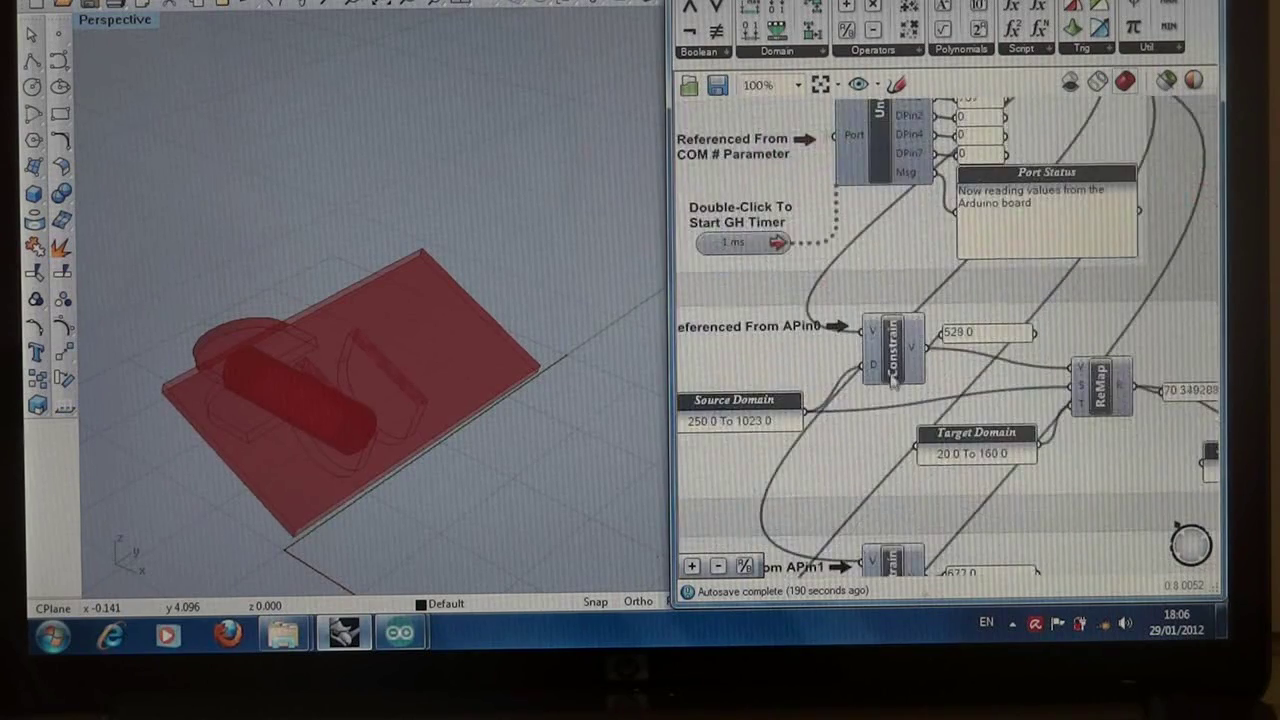
scroll(863, 318, "down", 1)
scroll(860, 312, "down", 1)
scroll(1077, 392, "up", 3)
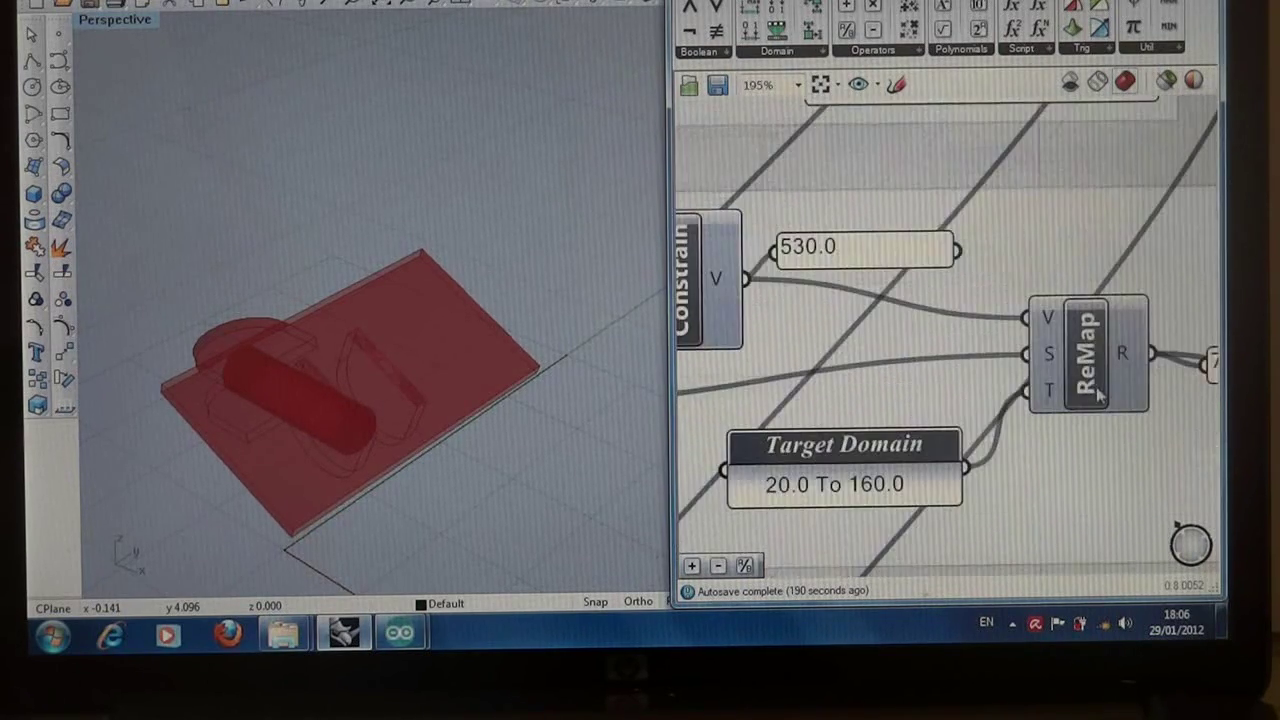
Step: Examine the ReMap target domain and the Smooth component with its samples input in the LDR 01 PAN group
right_click_drag(1077, 392, 1197, 359)
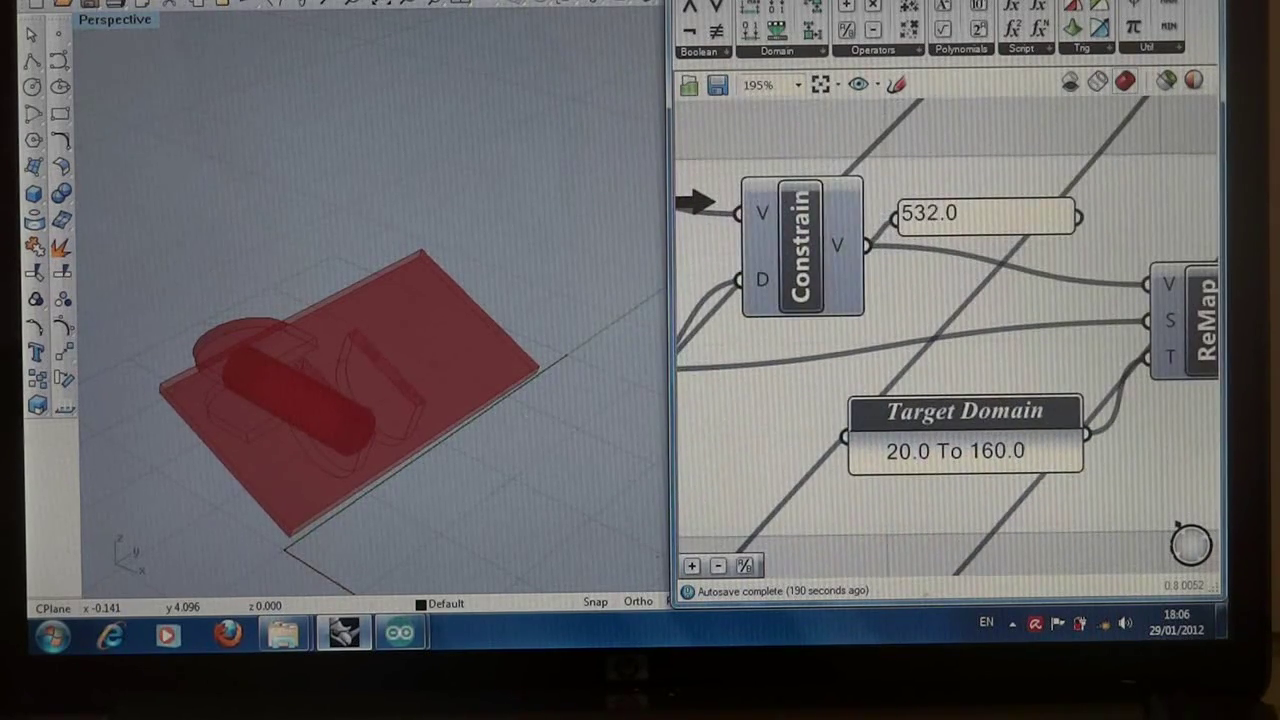
right_click_drag(993, 450, 884, 381)
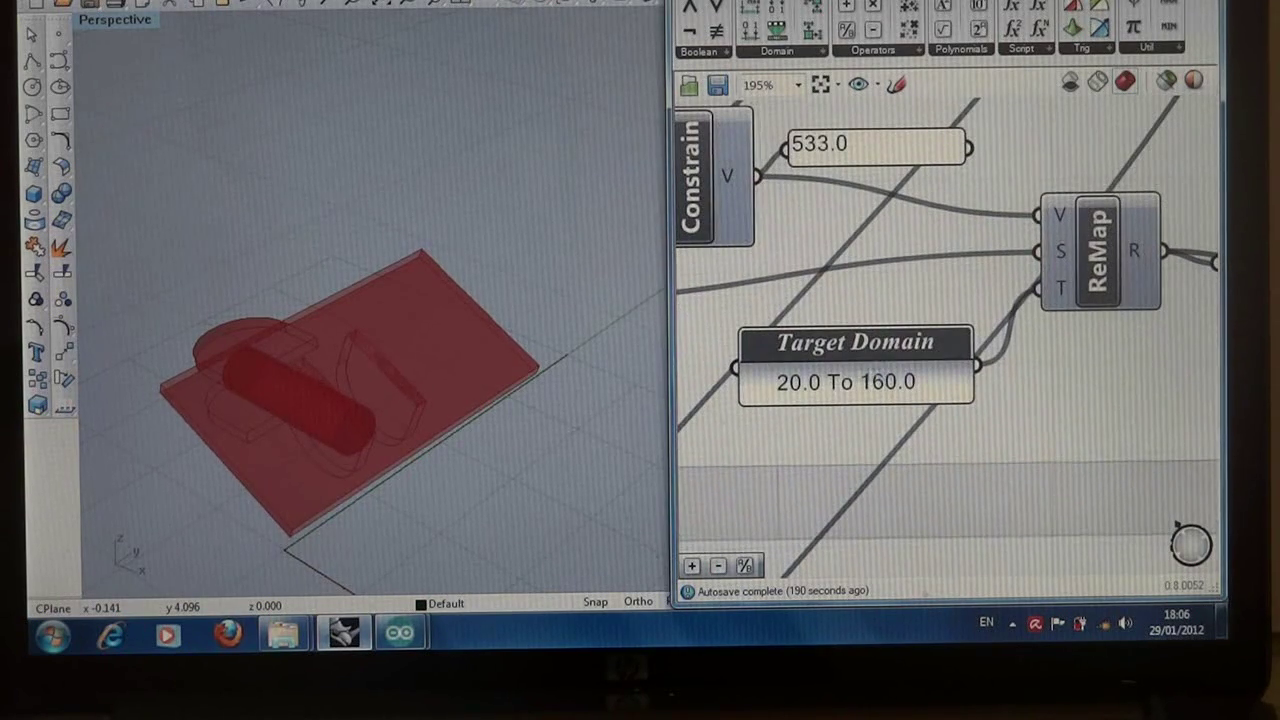
scroll(830, 372, "down", 2)
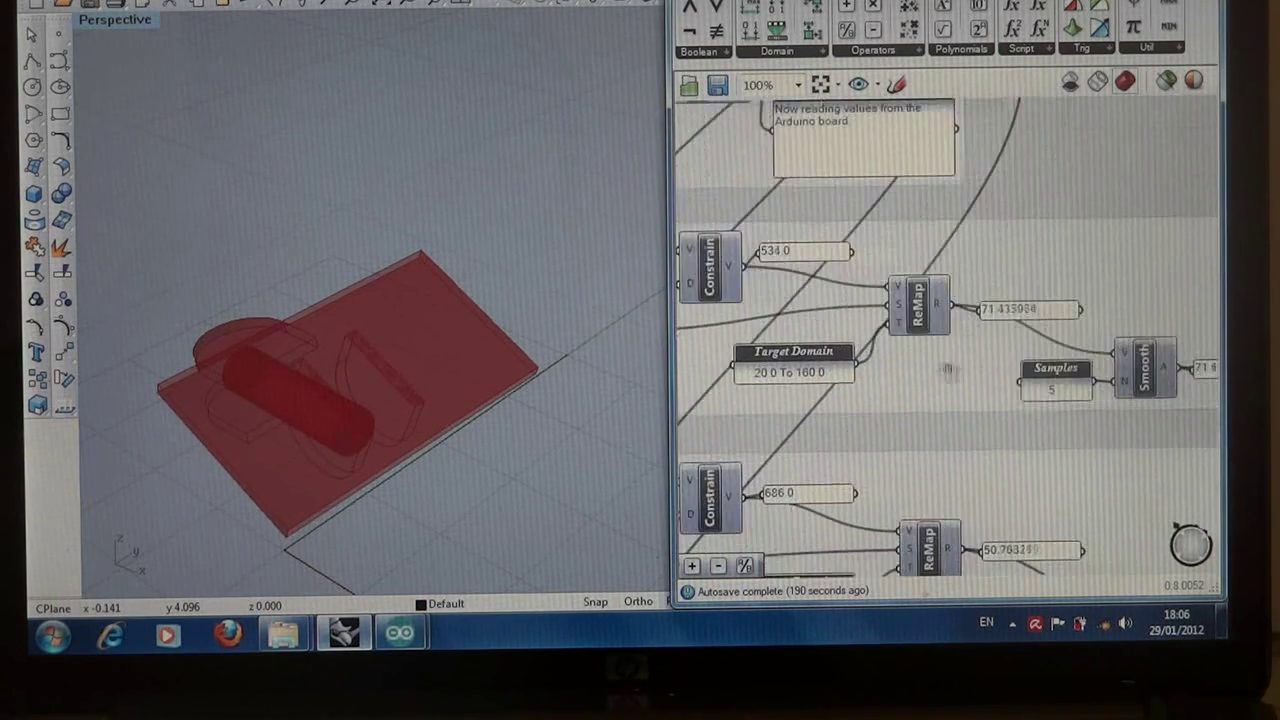
scroll(1029, 390, "up", 2)
right_click_drag(1104, 386, 931, 394)
scroll(931, 393, "down", 3)
scroll(935, 397, "down", 4)
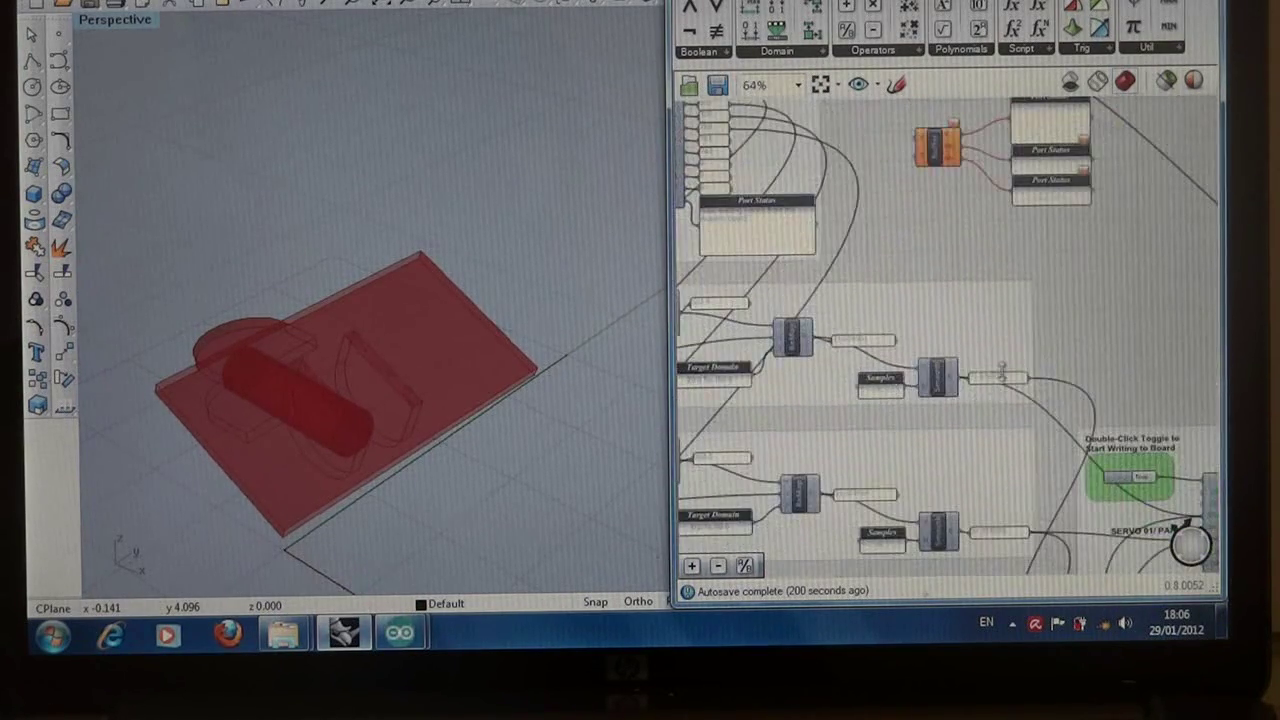
Step: Examine the four LDR groups and the servo pan and tilt pin inputs of the Uno Write component in Data Writing
right_click_drag(935, 394, 1077, 252)
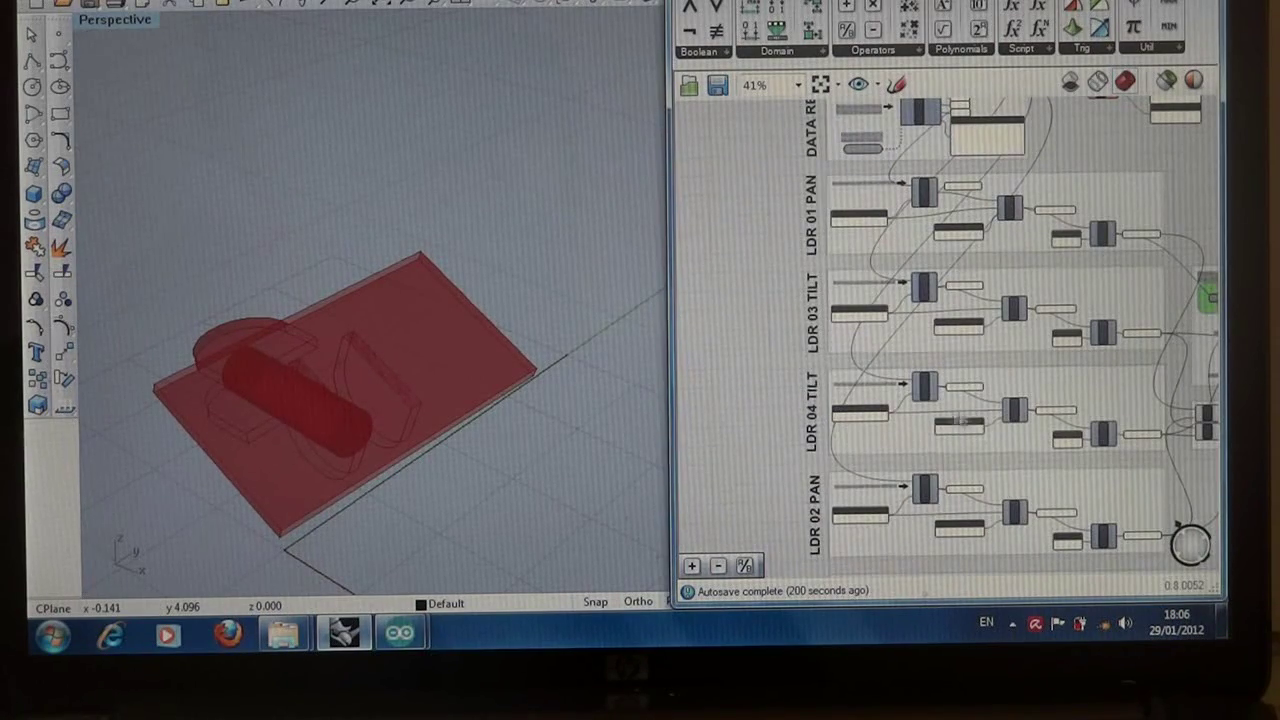
right_click_drag(946, 421, 675, 417)
scroll(1057, 335, "up", 3)
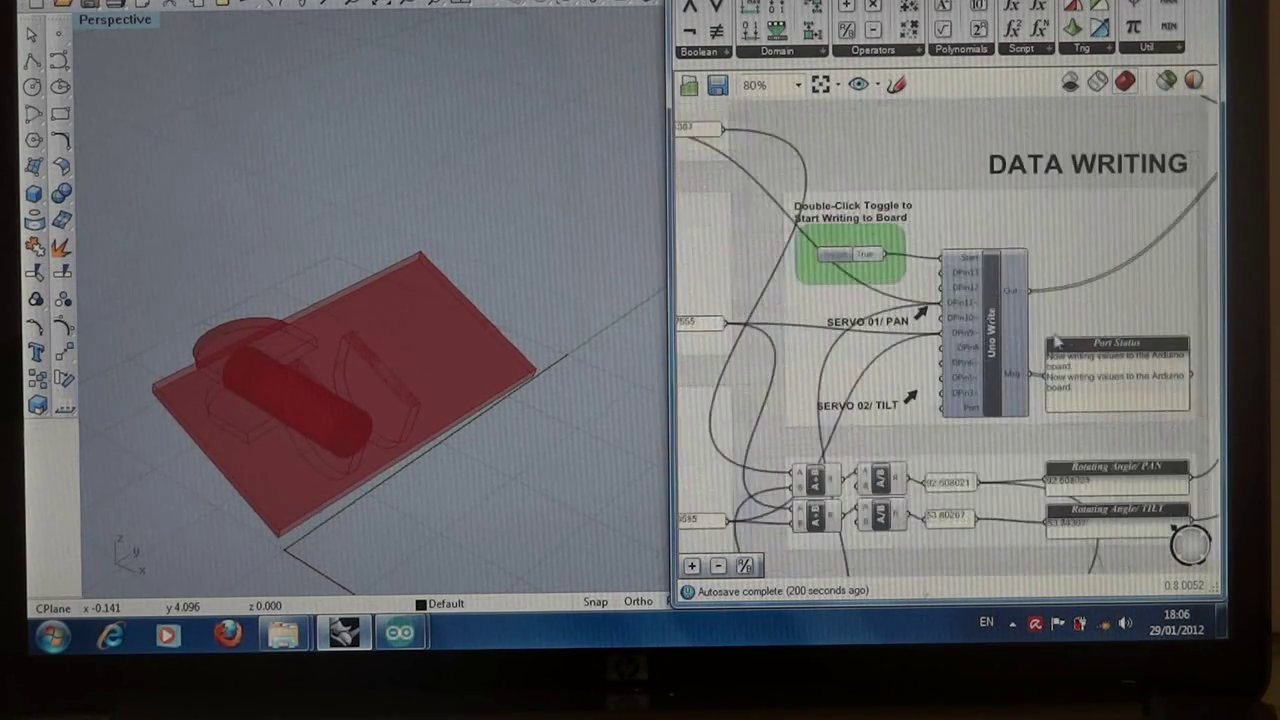
scroll(1051, 342, "up", 1)
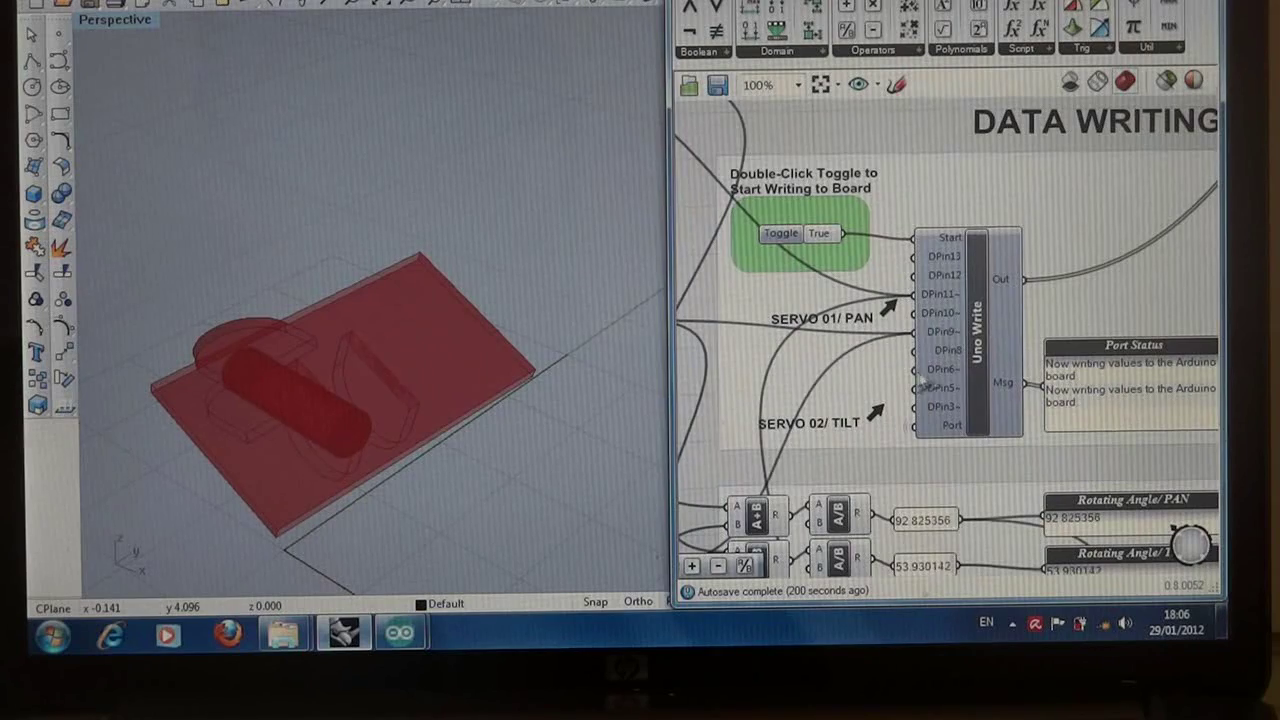
right_click_drag(920, 385, 976, 312)
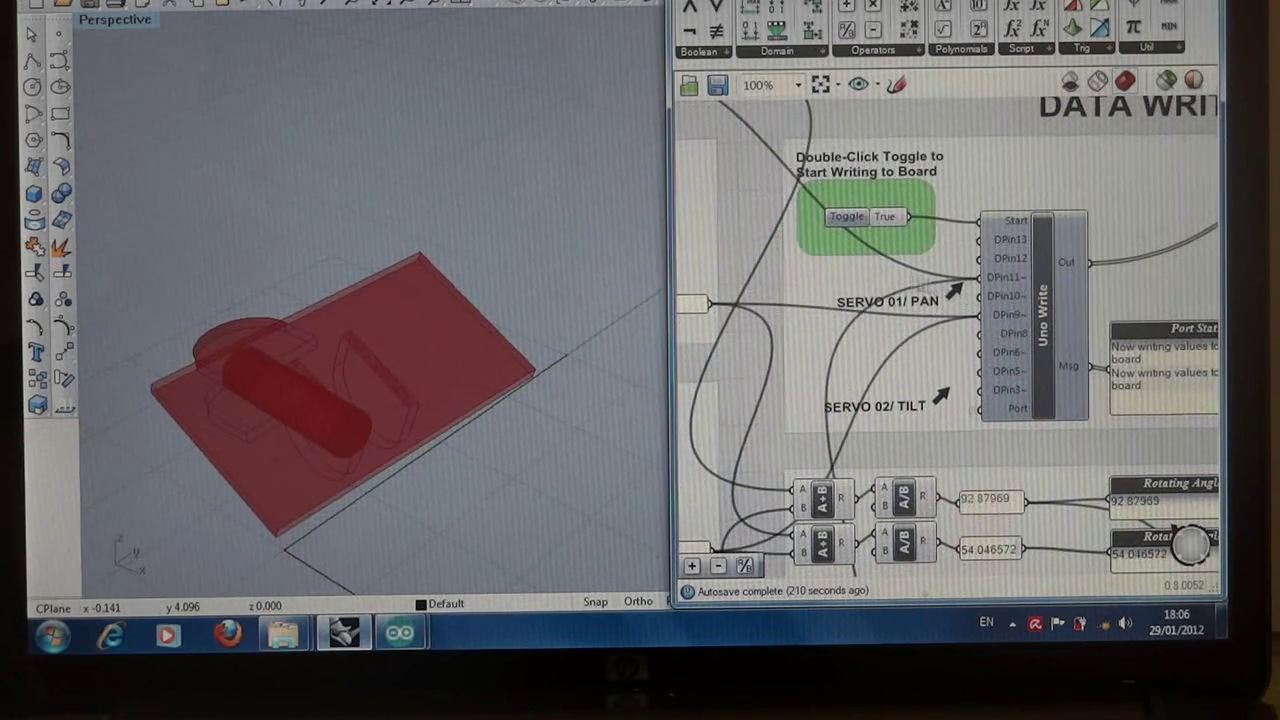
scroll(1008, 358, "down", 1)
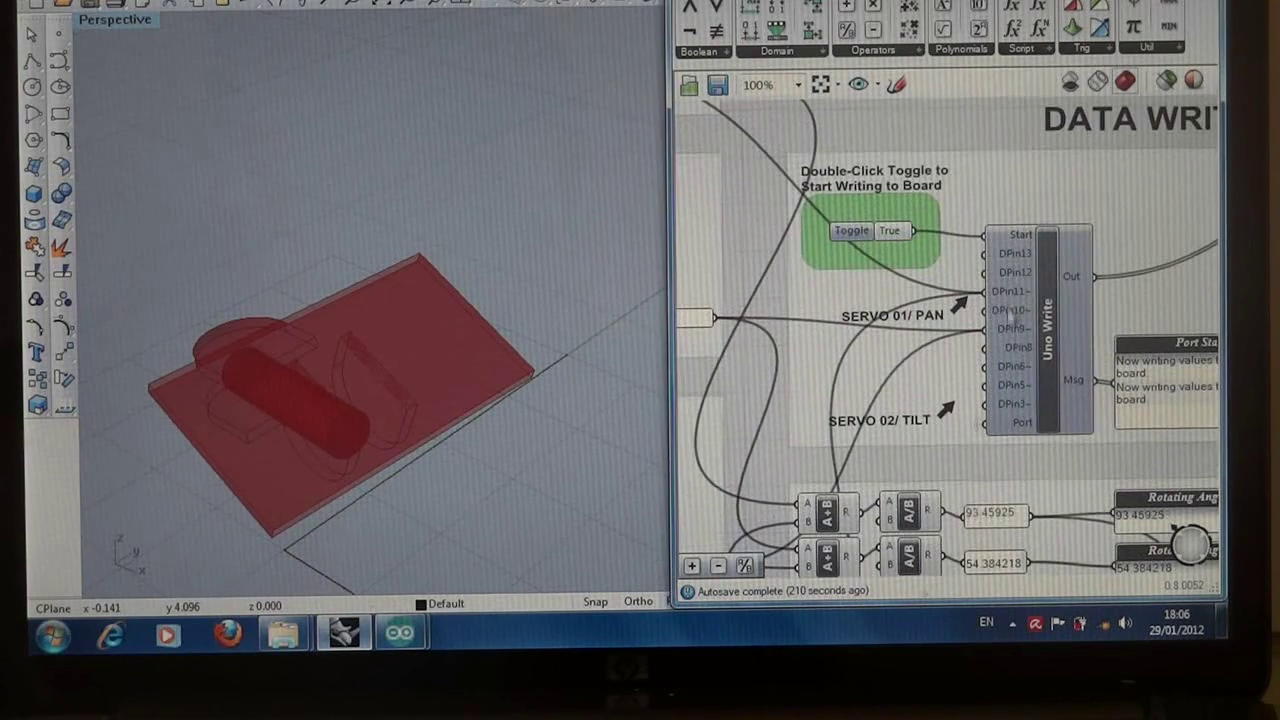
Step: Examine the Rotating Angle PAN and TILT panels and the graphs they feed below the Uno Write component
scroll(1017, 308, "down", 3)
right_click_drag(925, 434, 784, 420)
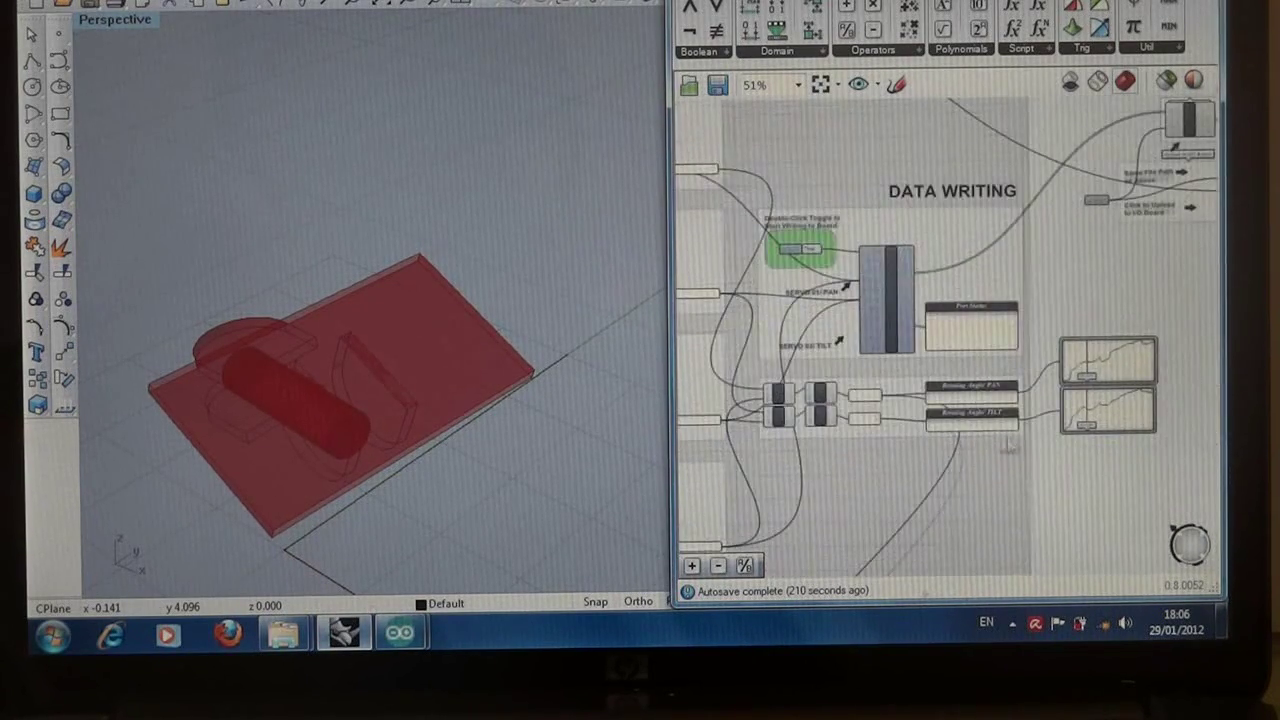
scroll(1005, 441, "up", 4)
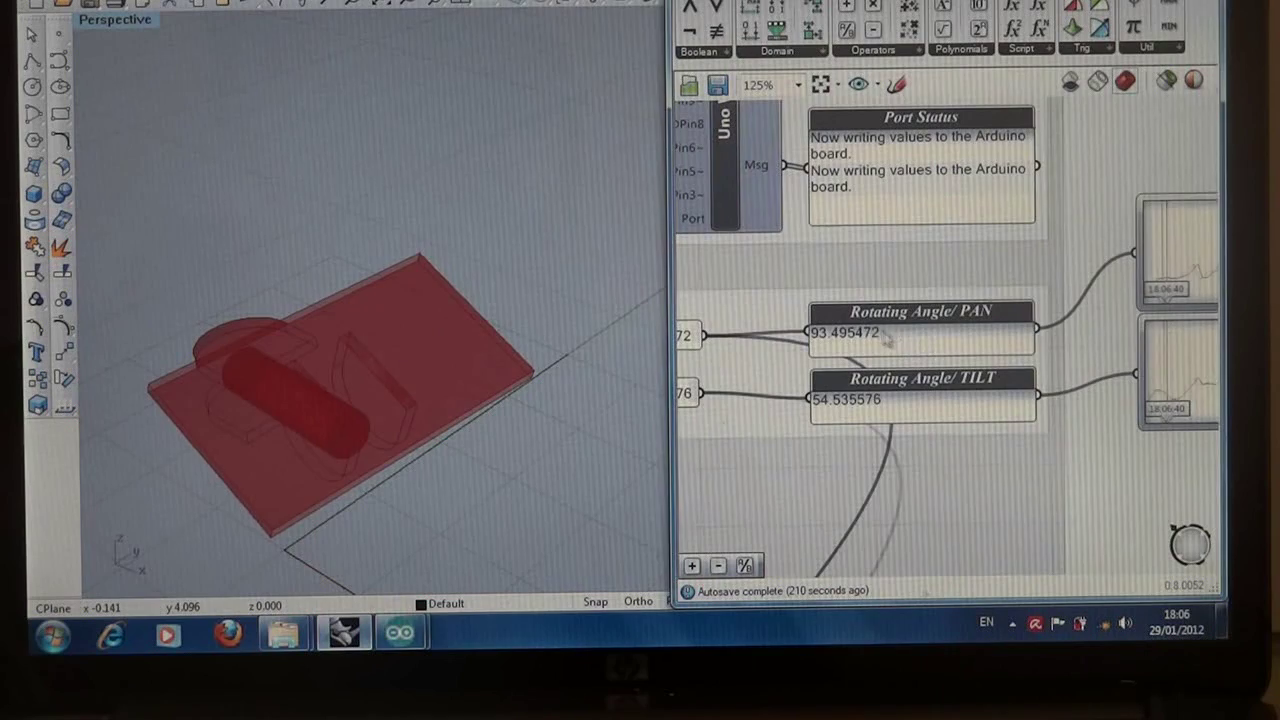